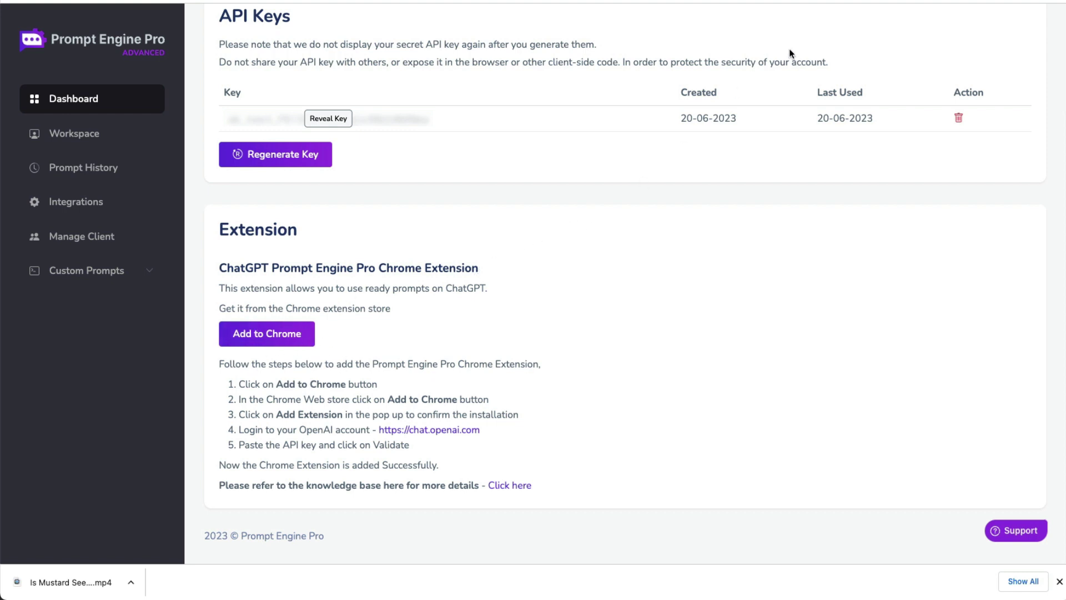
- Open the Prompt Engine Pro browser extension and look through its main prompt categories
left_click(938, 2)
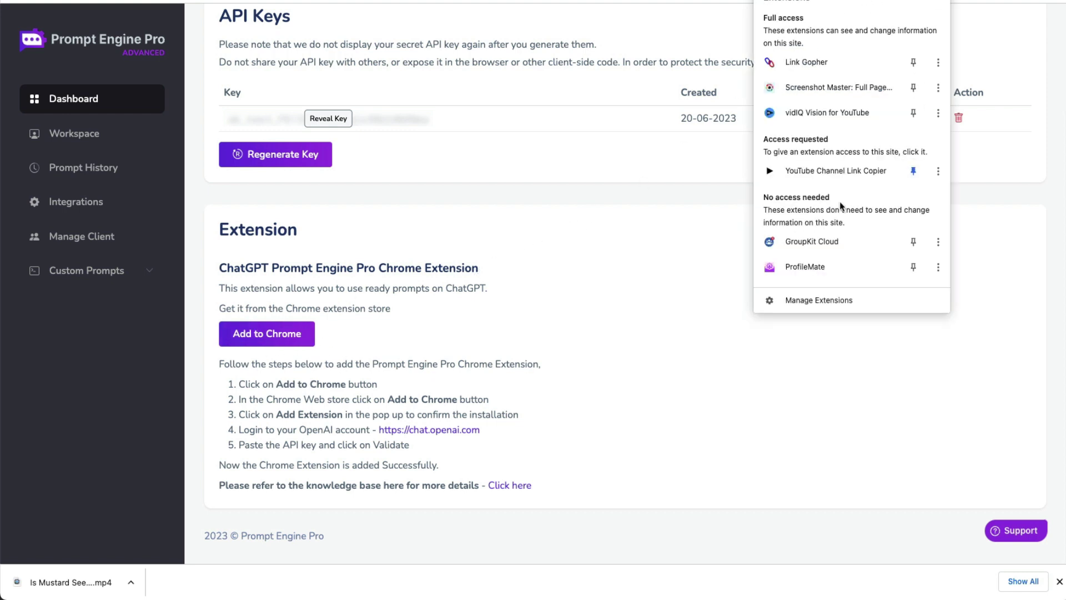
scroll(826, 218, "down", 1)
left_click(827, 277)
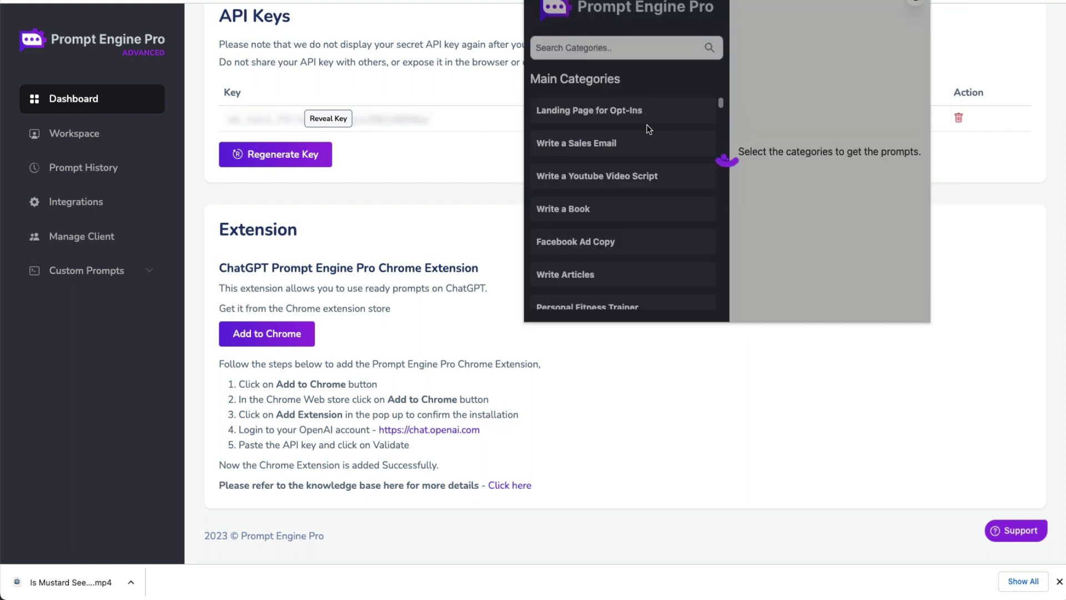
scroll(608, 153, "down", 10)
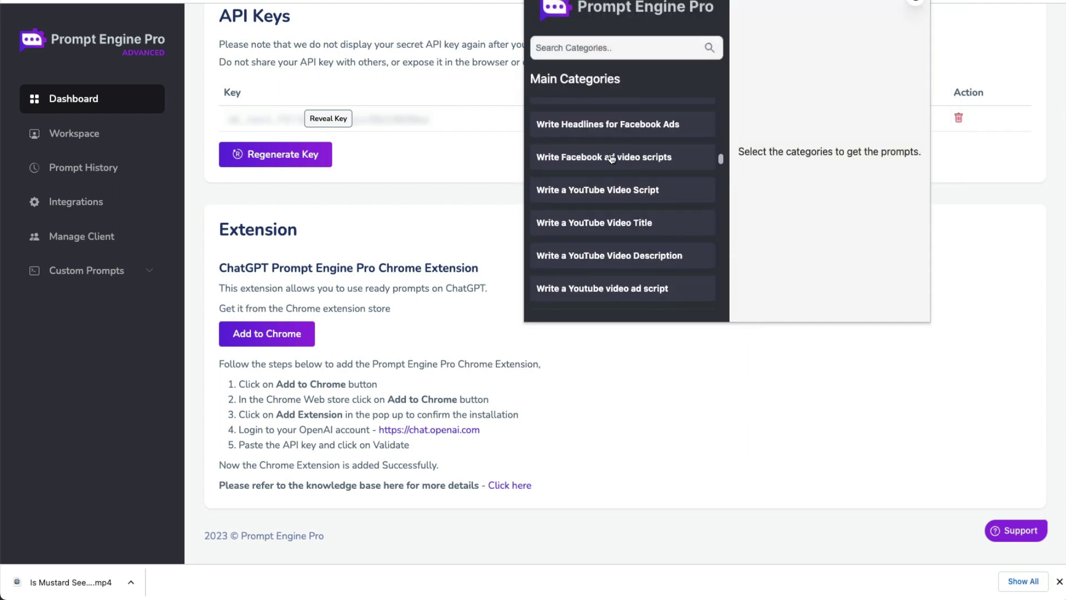
scroll(591, 158, "up", 5)
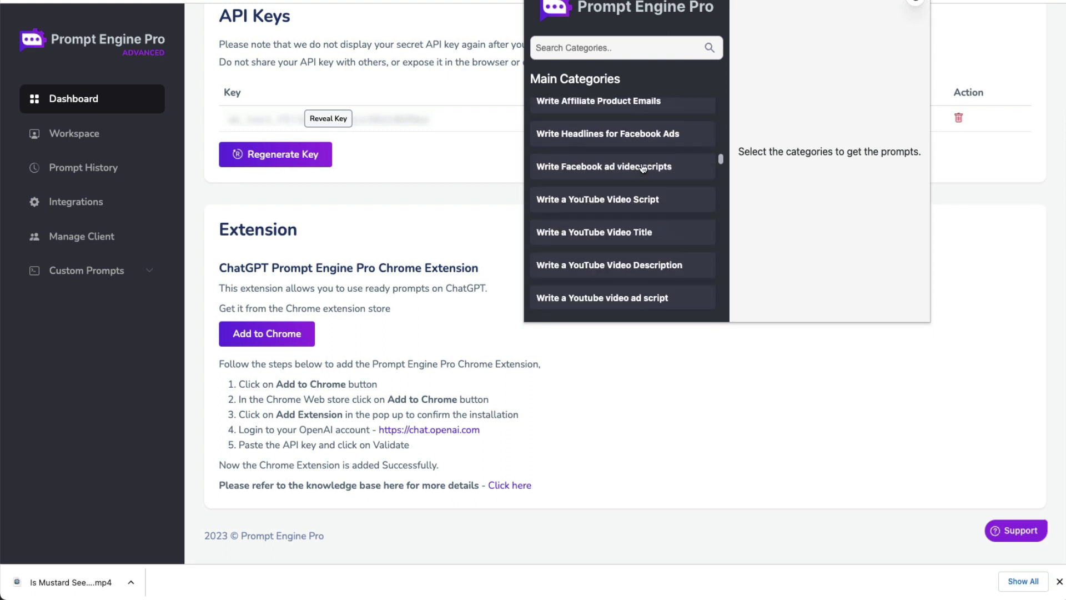
scroll(564, 146, "up", 5)
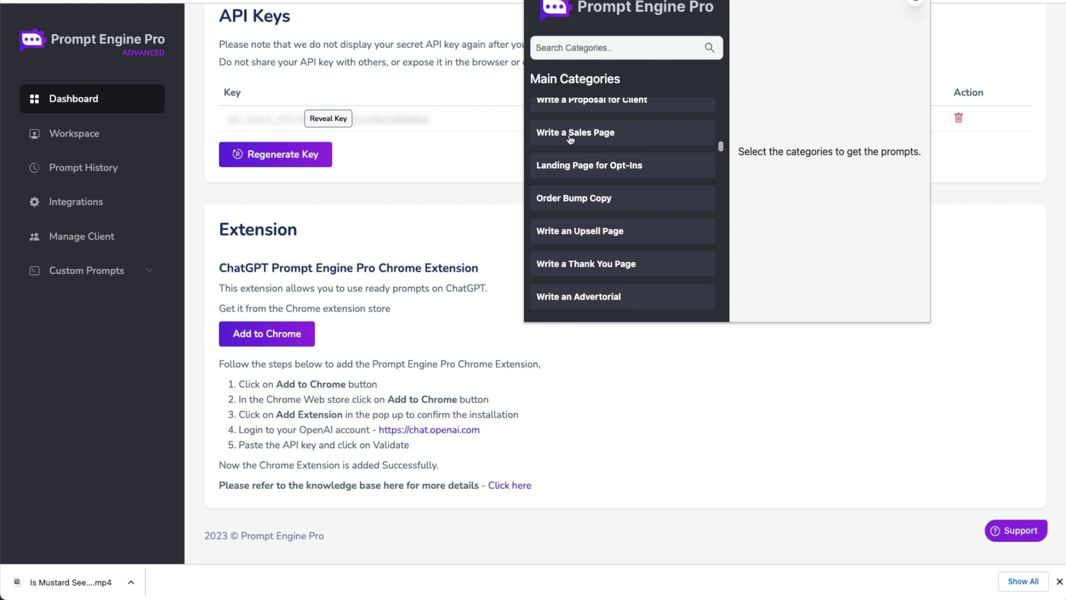
scroll(602, 120, "up", 5)
scroll(604, 126, "up", 10)
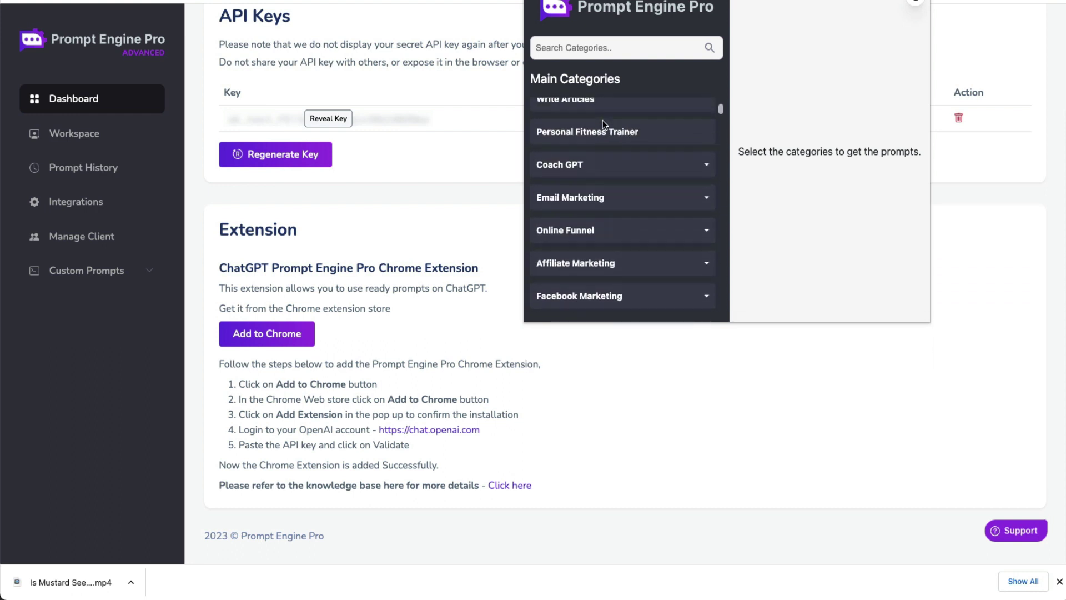
- Preview the extension's Landing Page for Opt-Ins prompt with its fill-in fields, and close it without copying
left_click(626, 112)
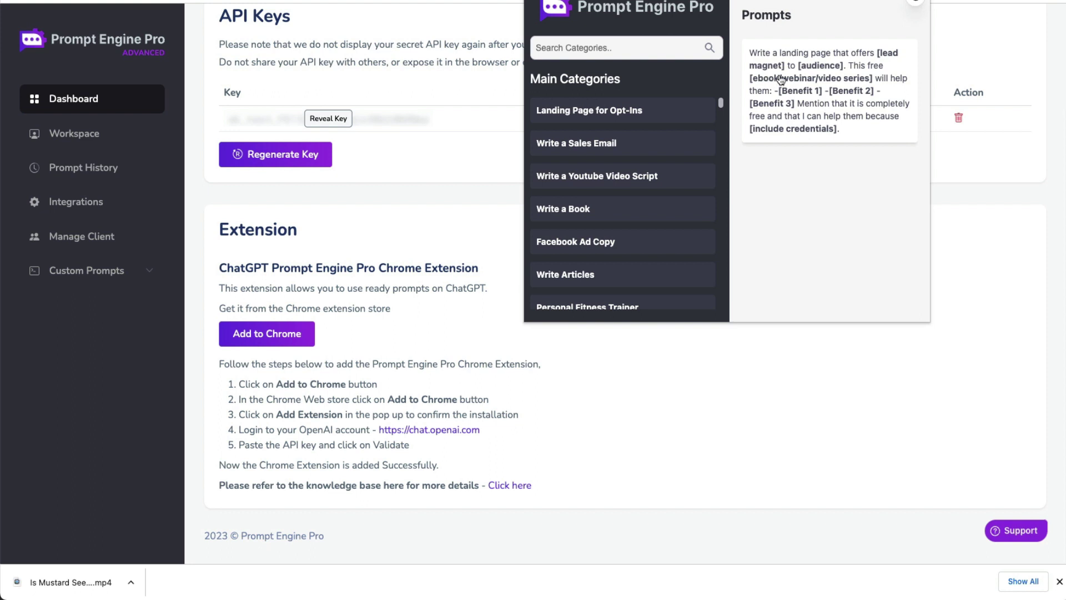
left_click(819, 57)
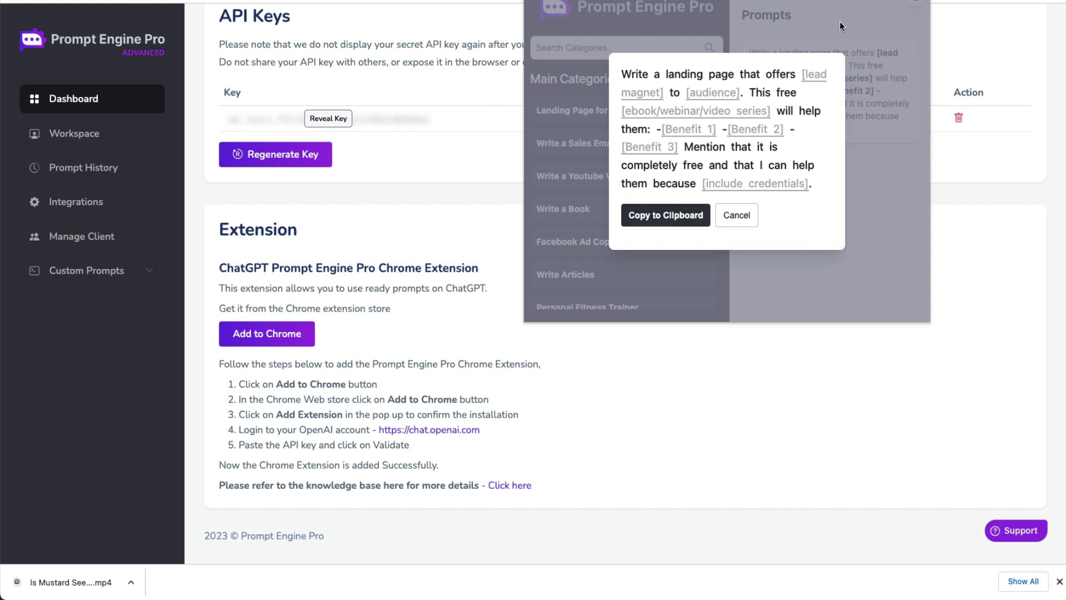
left_click(736, 216)
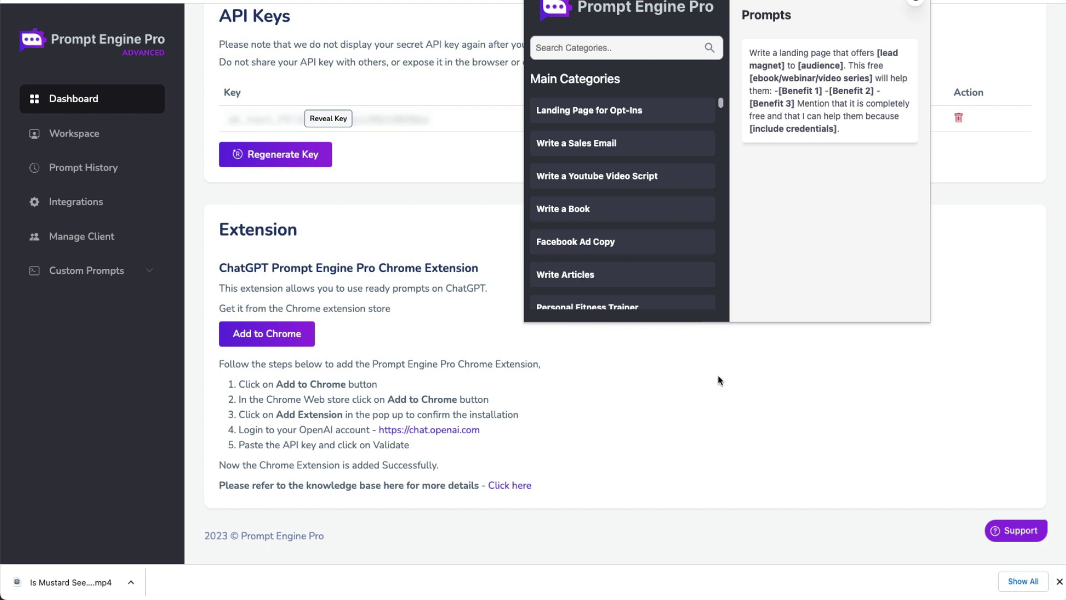
left_click(746, 366)
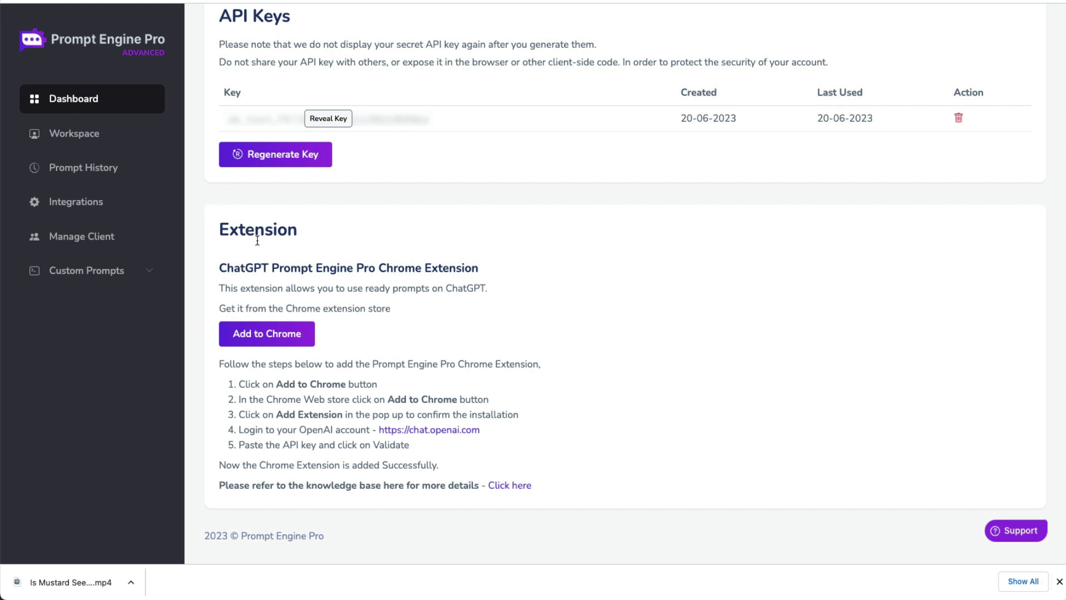
- View the Workspace page and the Manage Client page of the Prompt Engine Pro account
left_click(92, 136)
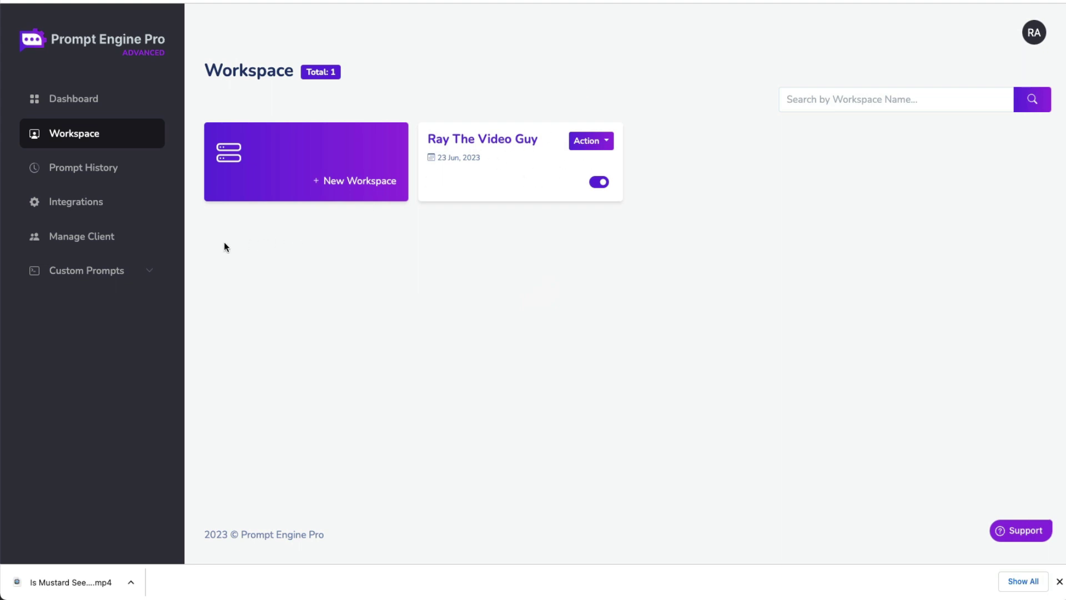
left_click(158, 253)
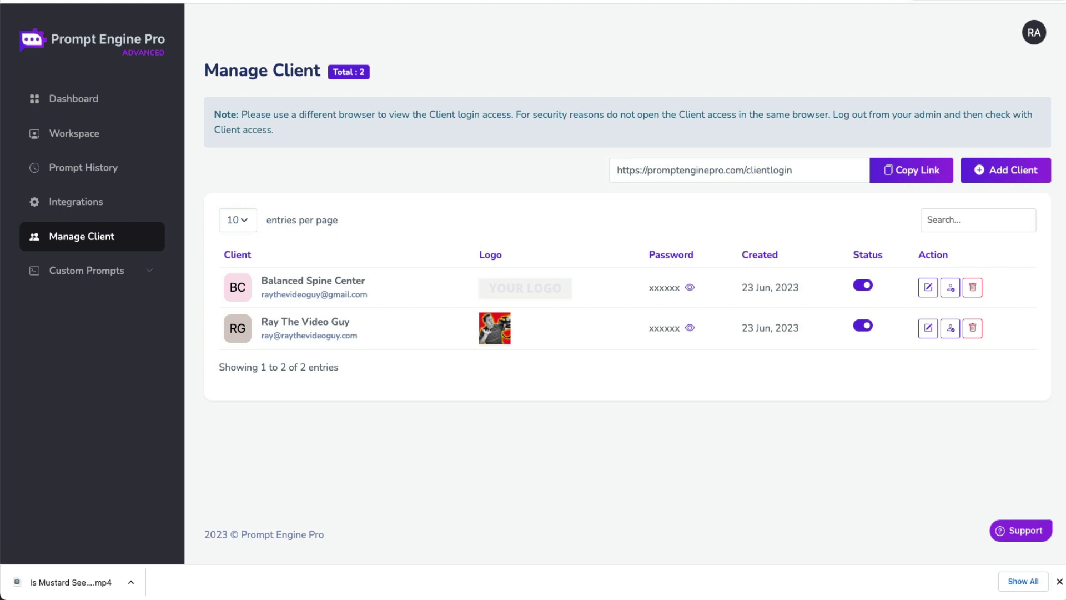
- Switch to ChatGPT and look through the main prompt categories and the chat history
key("ctrl+Tab")
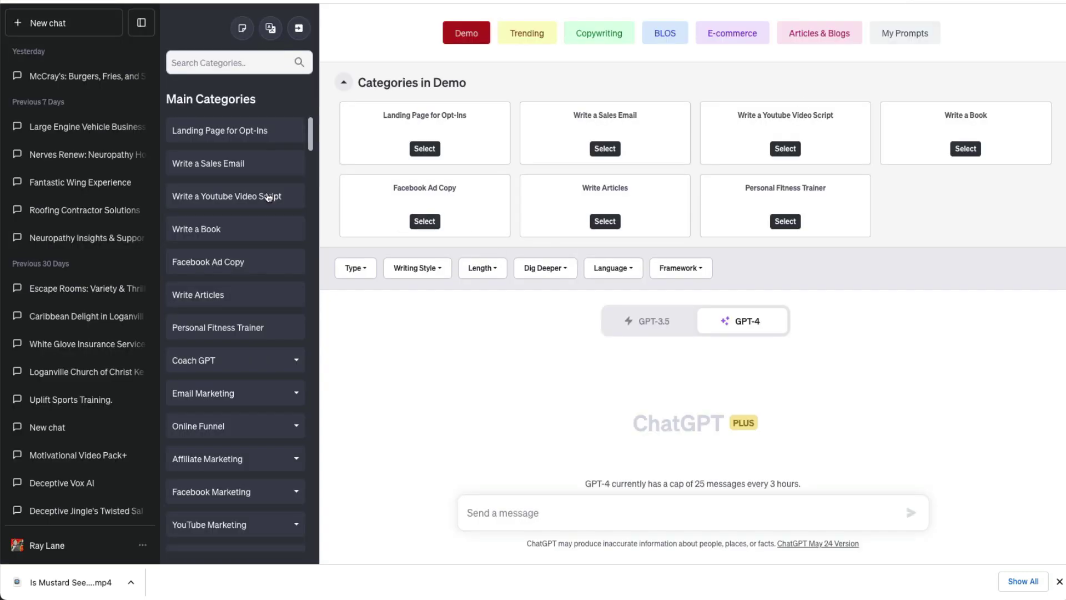
scroll(261, 257, "down", 10)
scroll(263, 257, "down", 20)
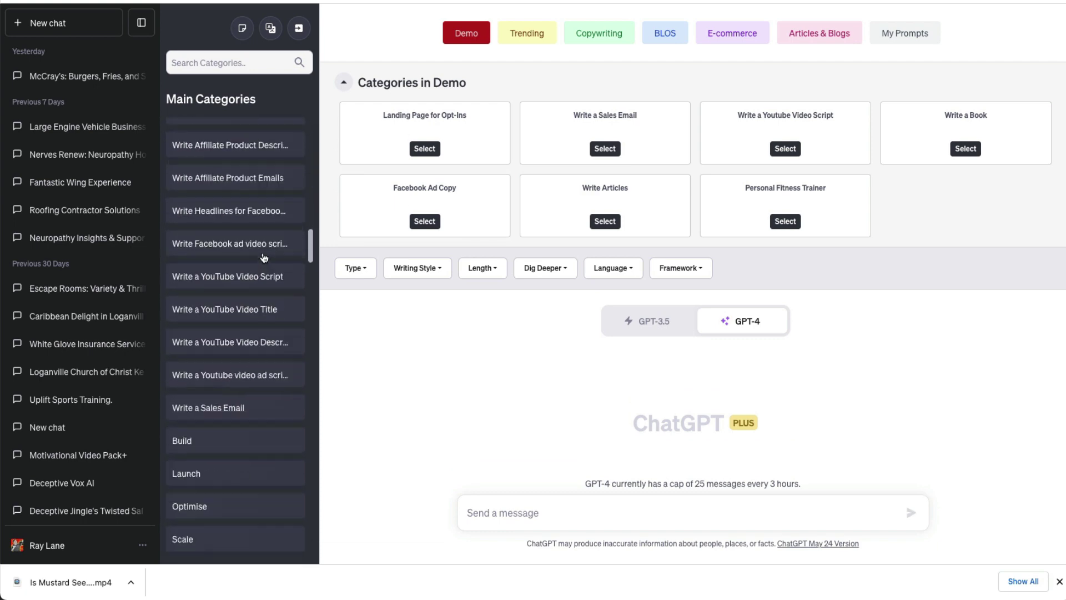
scroll(263, 257, "down", 15)
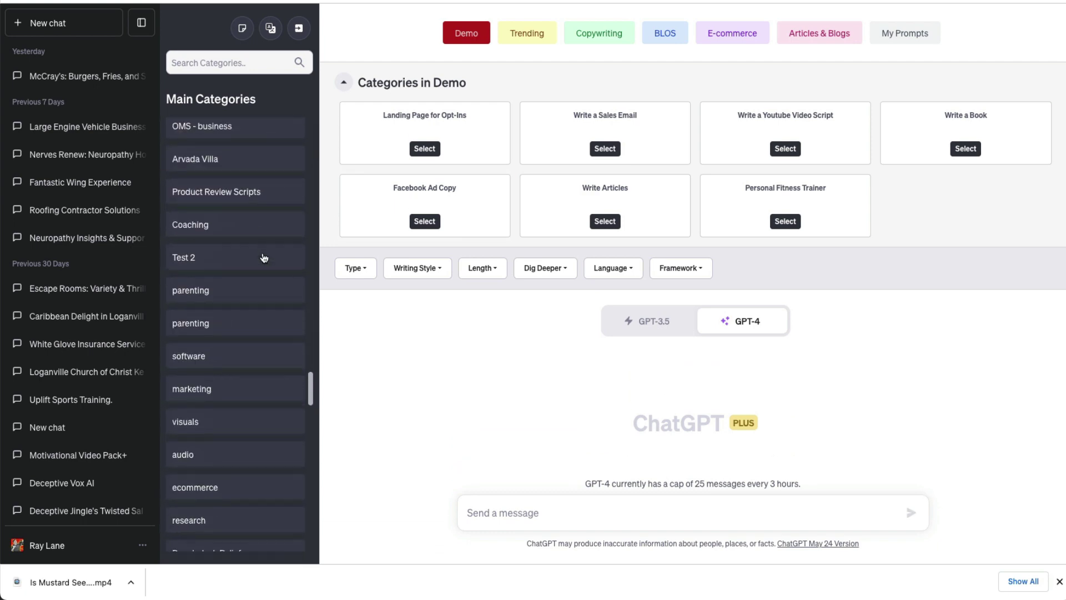
scroll(83, 250, "down", 15)
scroll(96, 250, "down", 15)
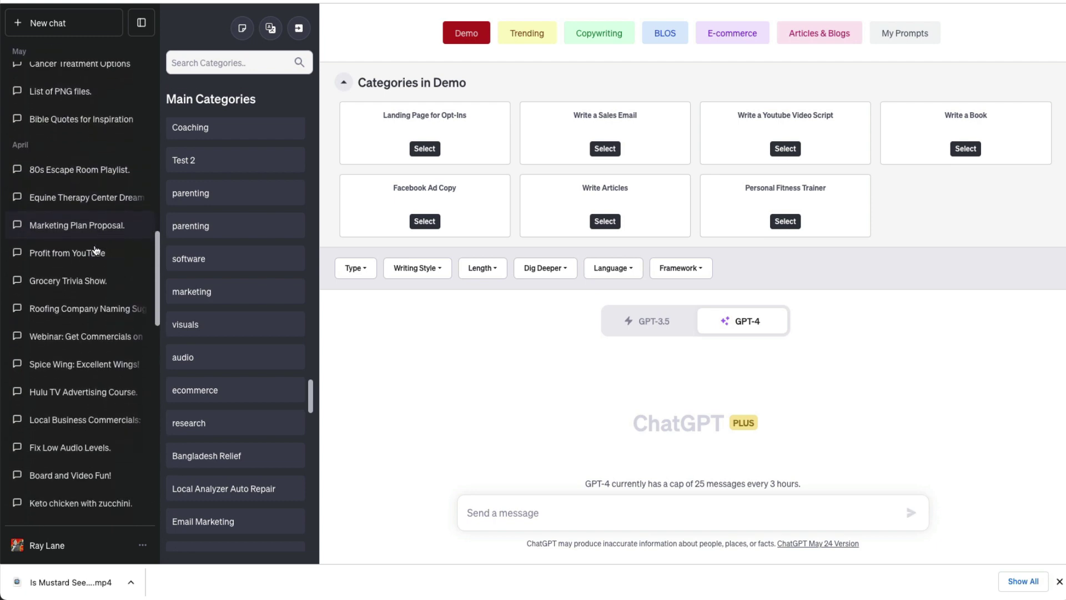
scroll(95, 249, "up", 20)
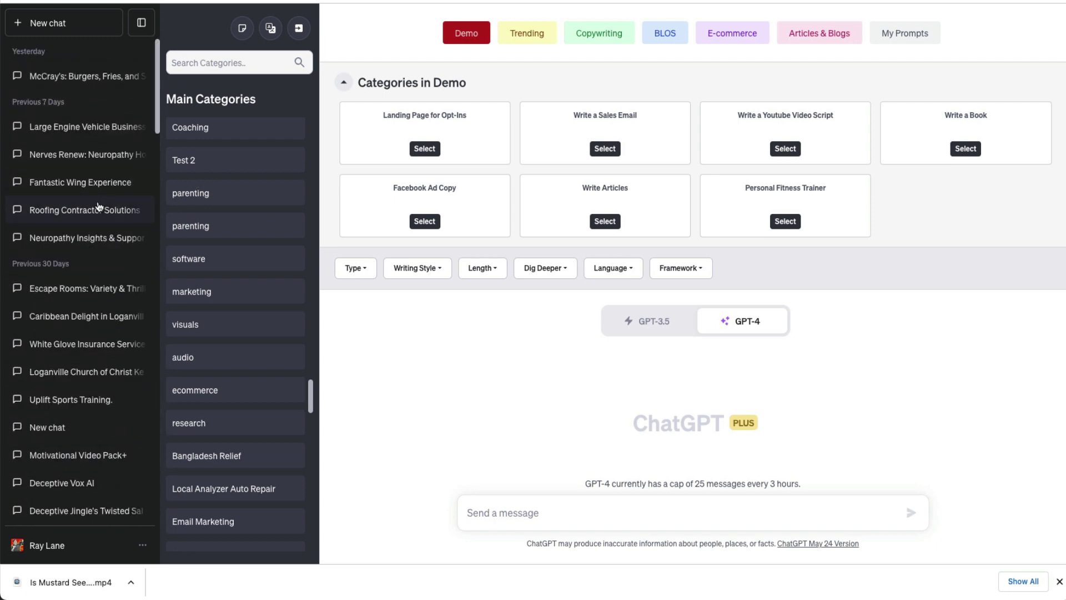
scroll(222, 141, "up", 7)
scroll(224, 137, "up", 15)
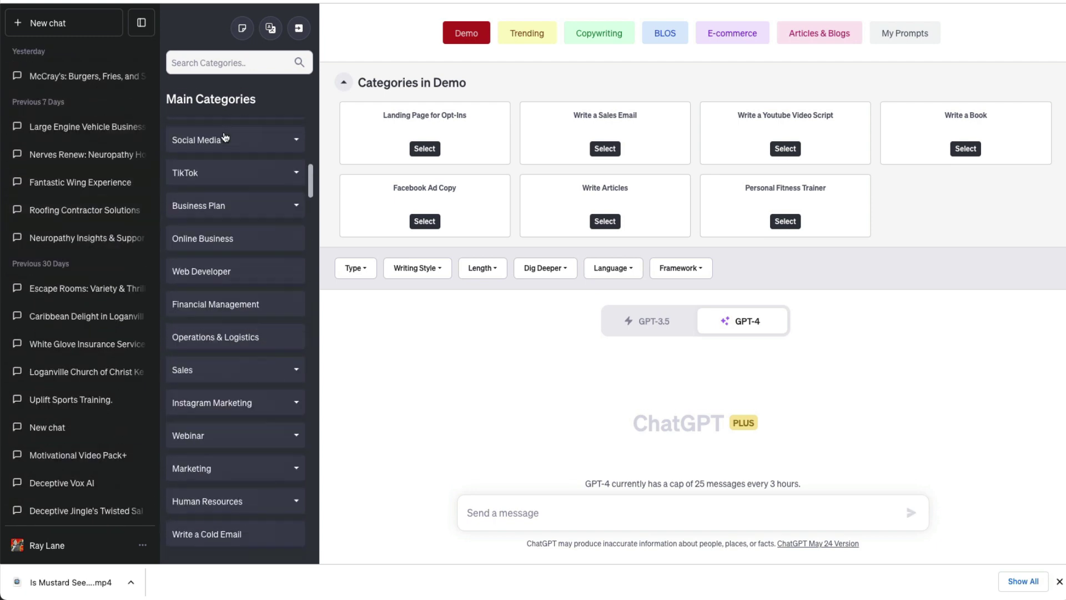
- Open the Landing Page for Opt-Ins prompt and set its lead magnet to "YouTube Help"
left_click(232, 137)
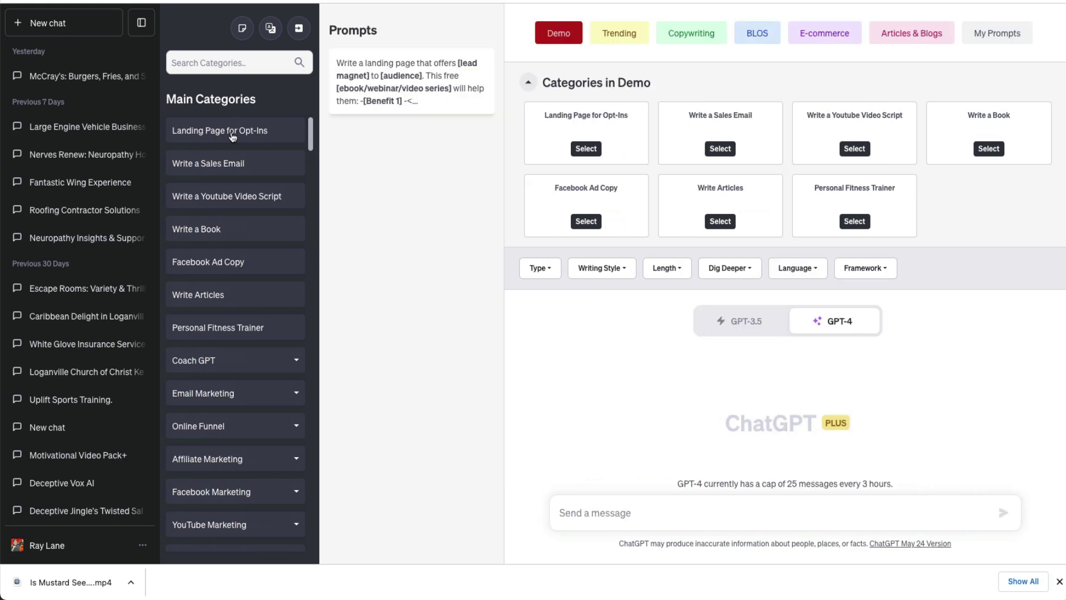
left_click(447, 83)
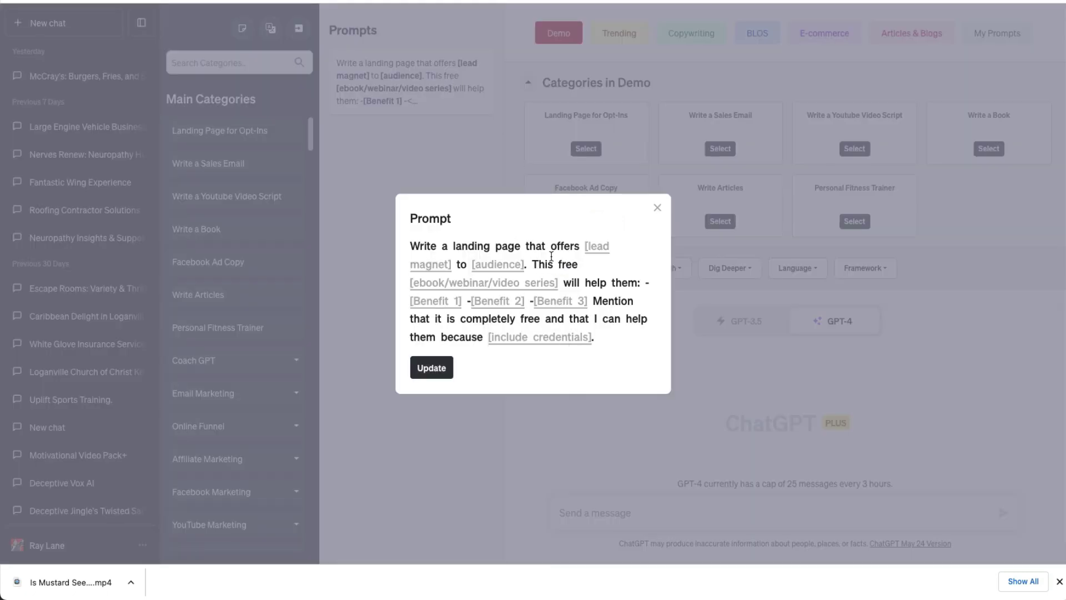
left_click(597, 248)
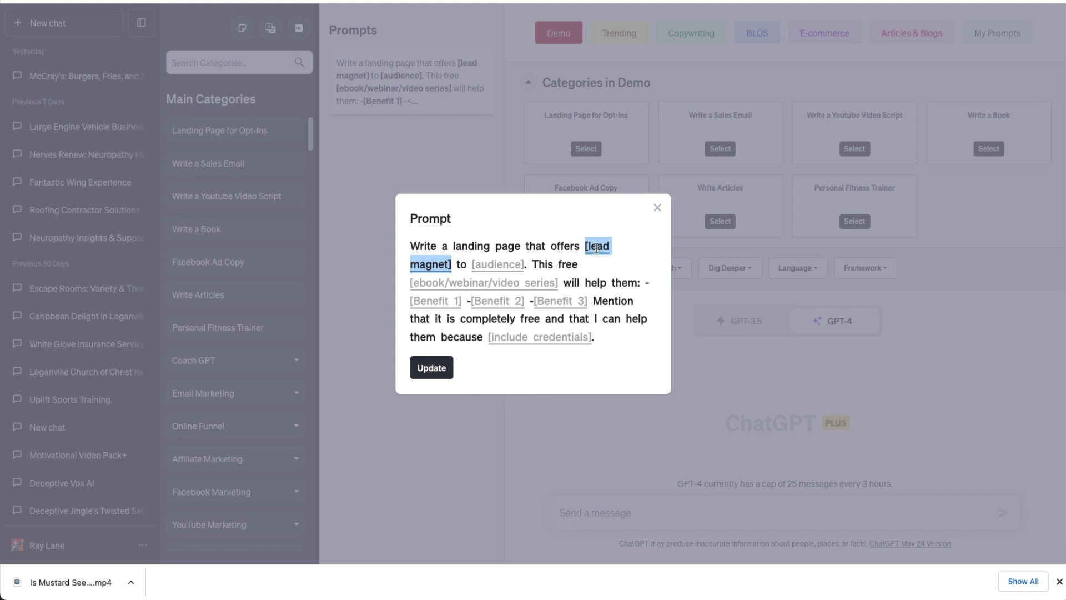
type("YouTu")
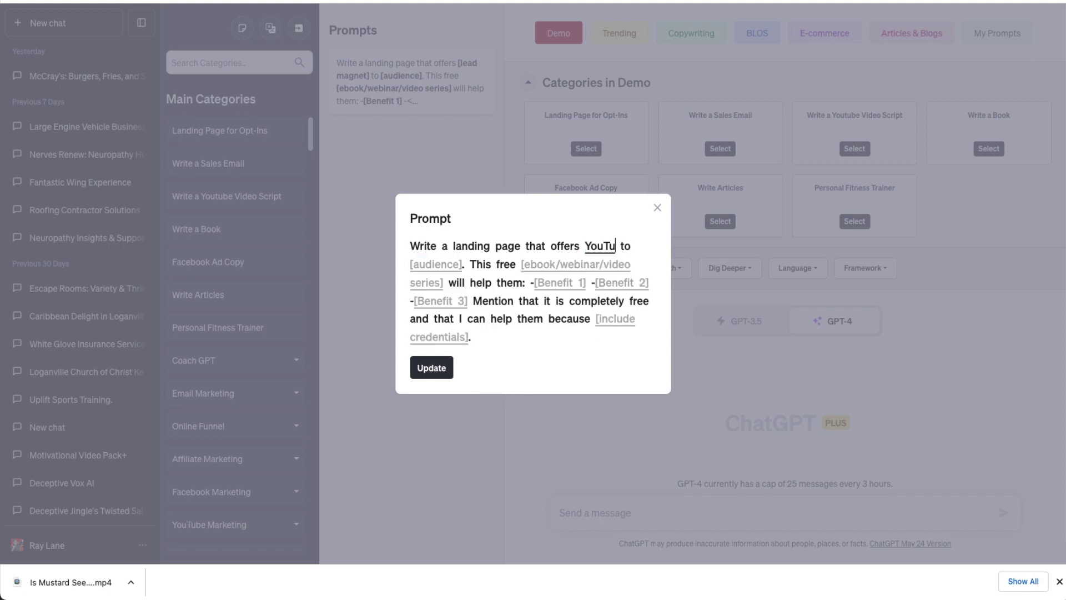
type("be Help")
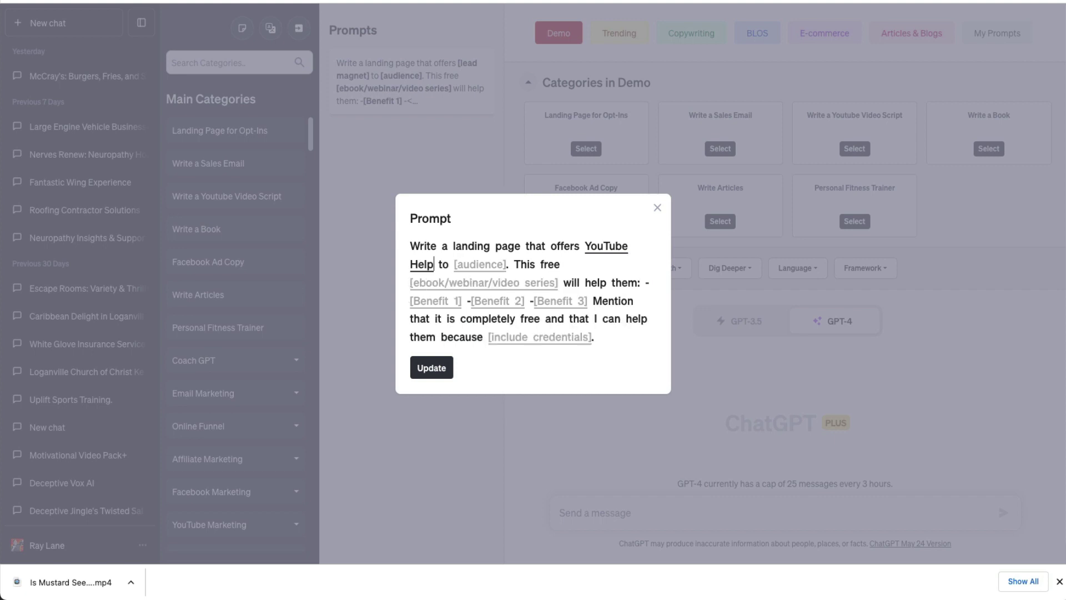
- Set the prompt's audience to "plumbers" and the free content format to "video series"
left_click(489, 267)
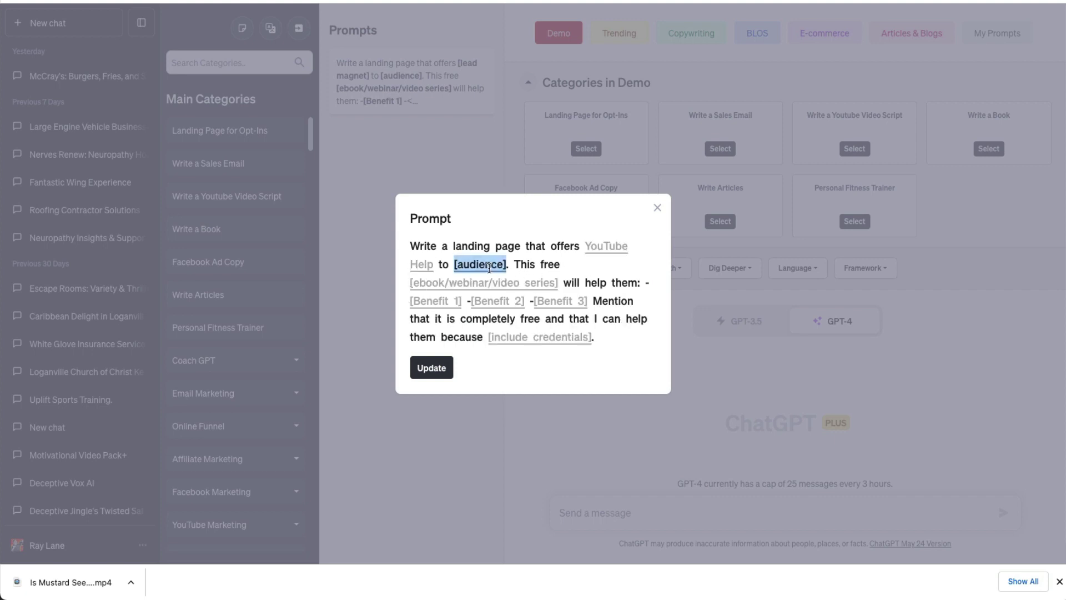
type("plumbers")
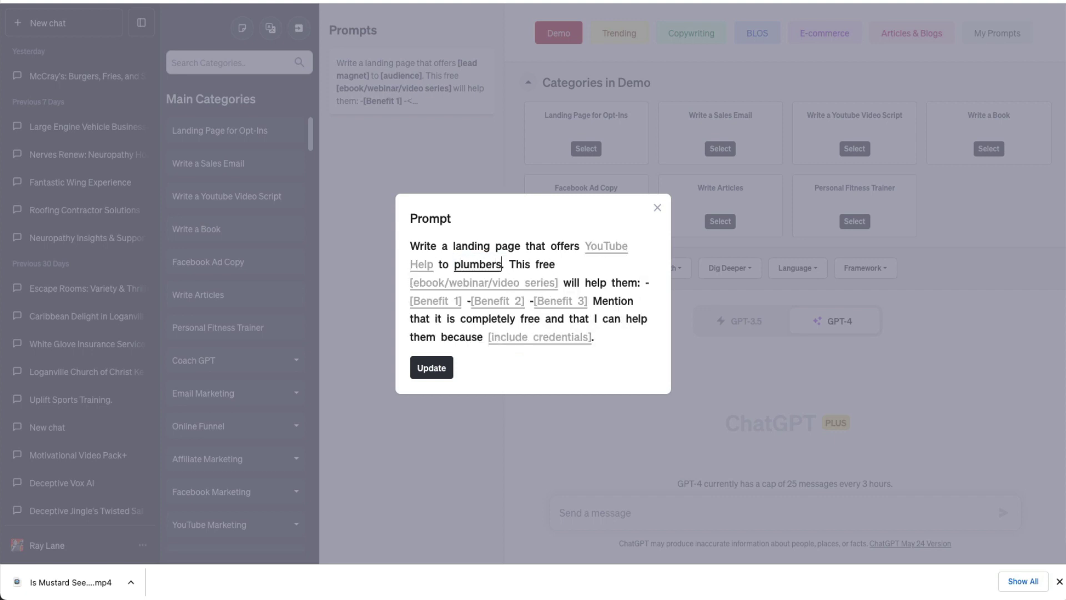
left_click(483, 283)
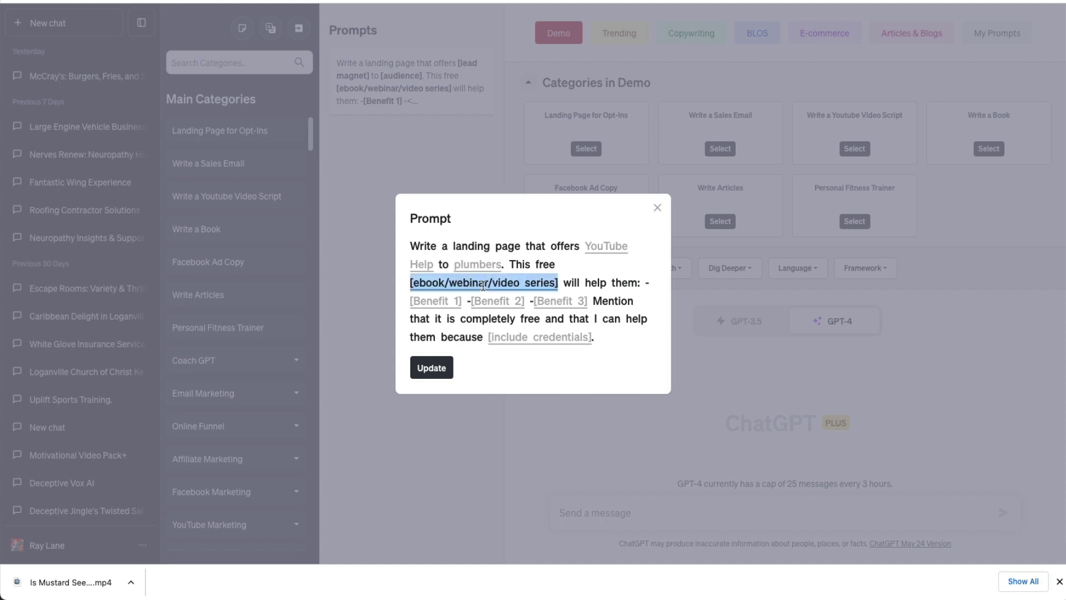
type("video se")
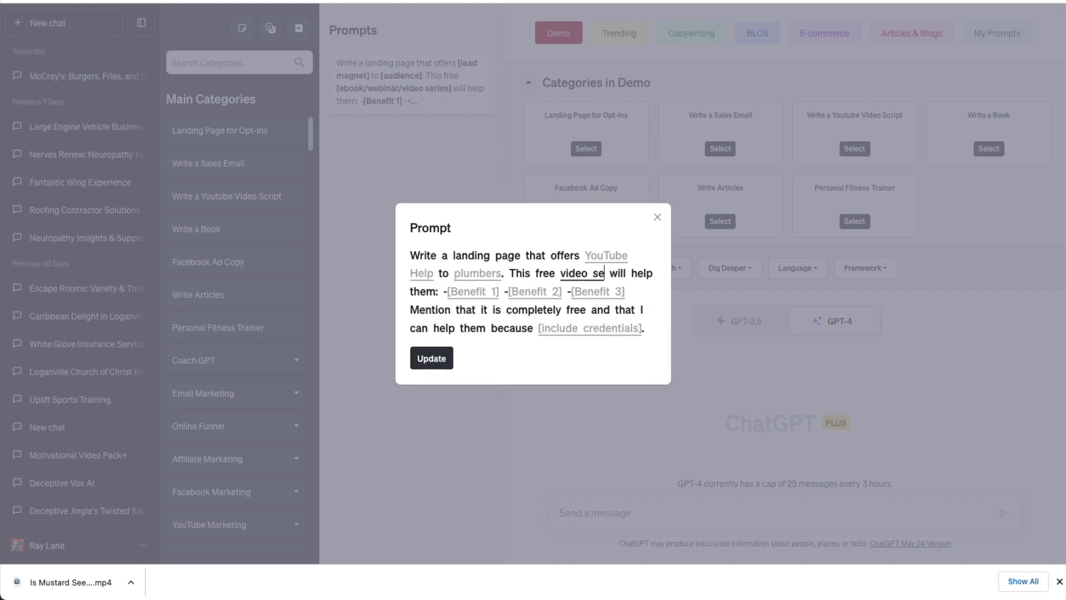
type("ries")
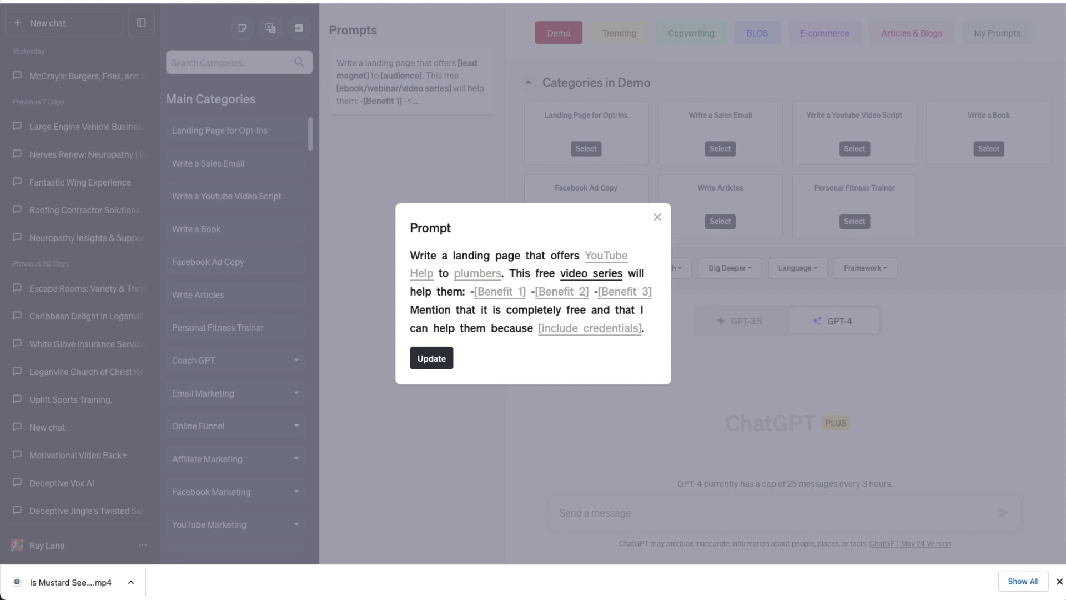
- Set the prompt's first benefit to "create a channel" and the second benefit to "get views"
key("Tab")
key("ctrl+a")
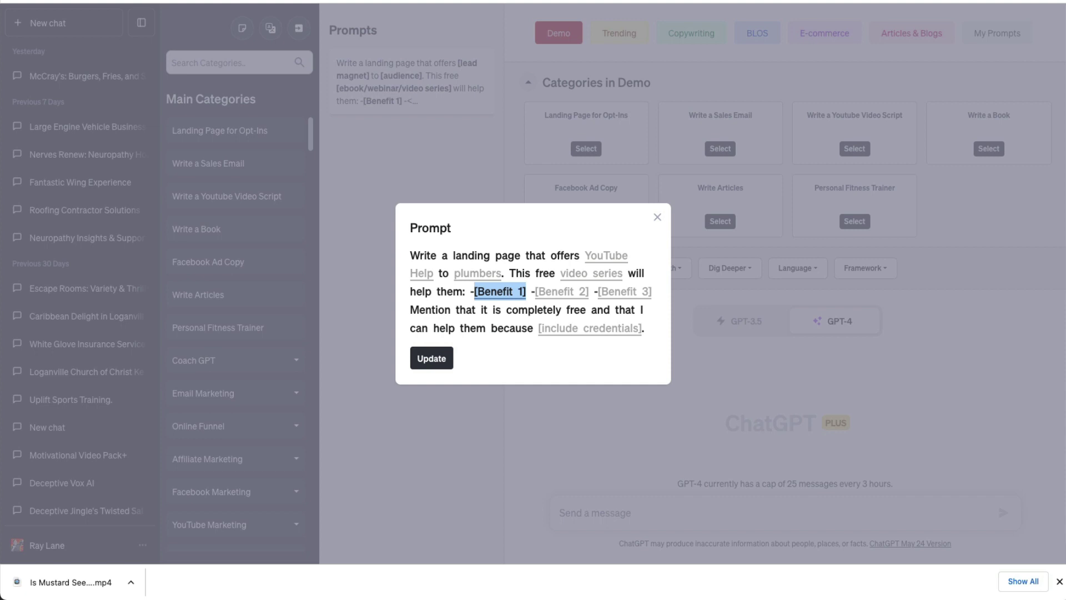
type("crea")
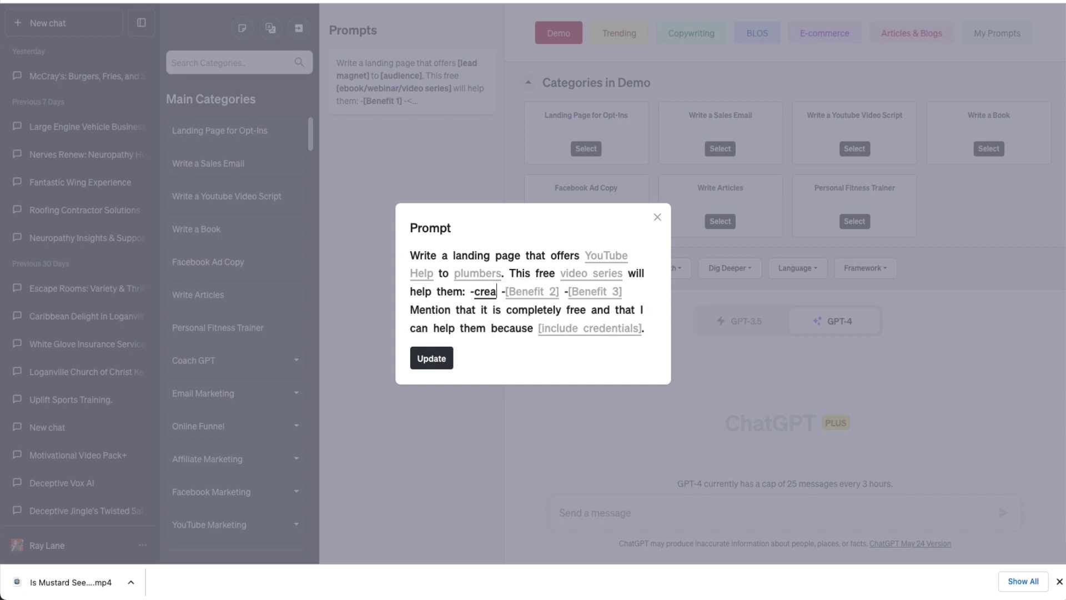
type("te a channel")
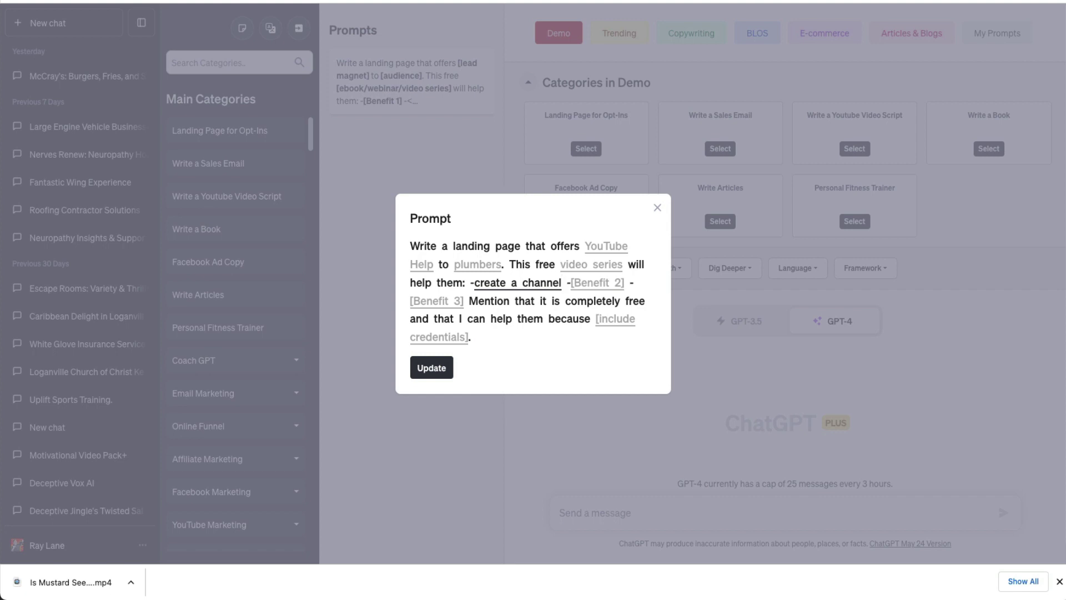
key("Tab")
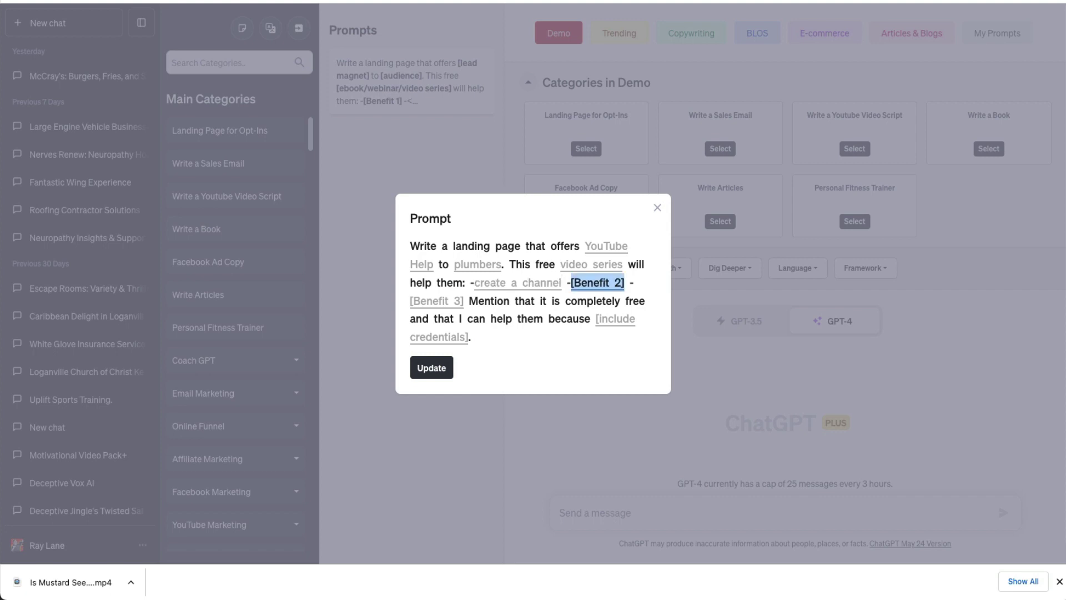
type("get views")
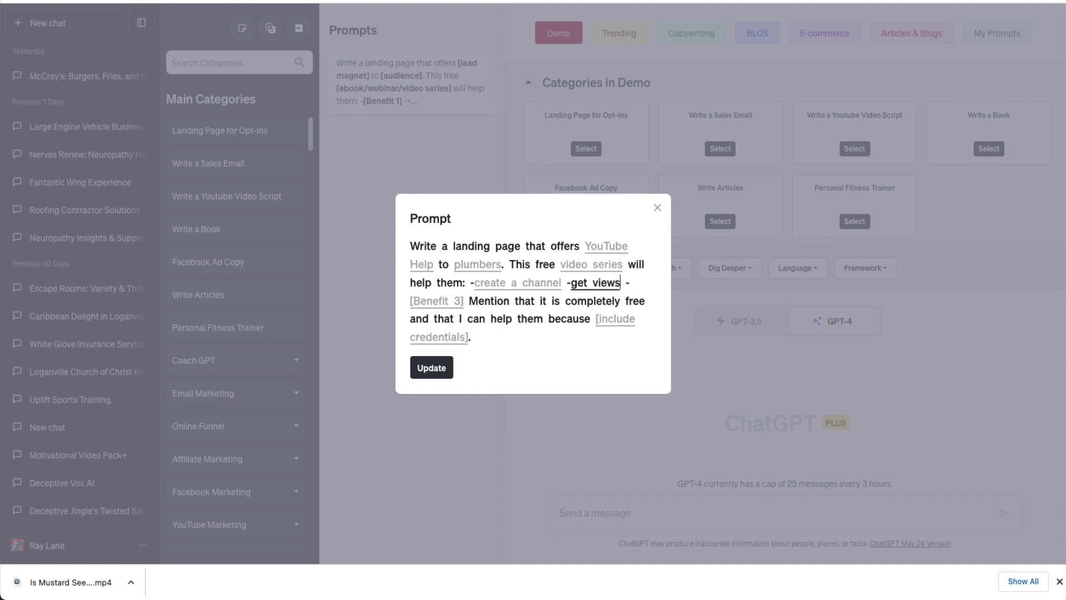
- Set the prompt's third benefit to "get subscribers"
key("Tab")
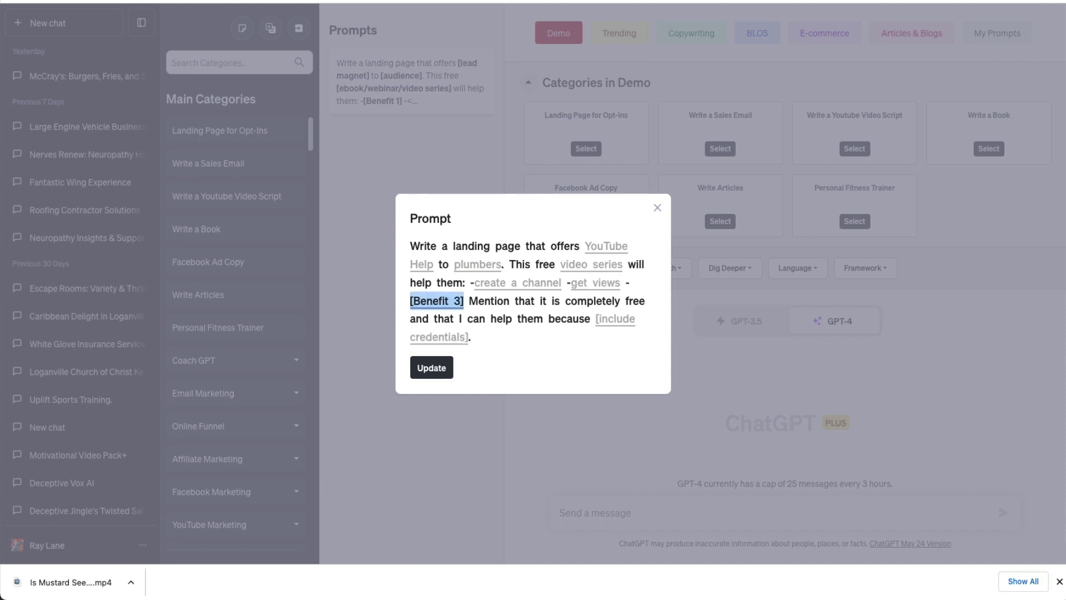
type("get s")
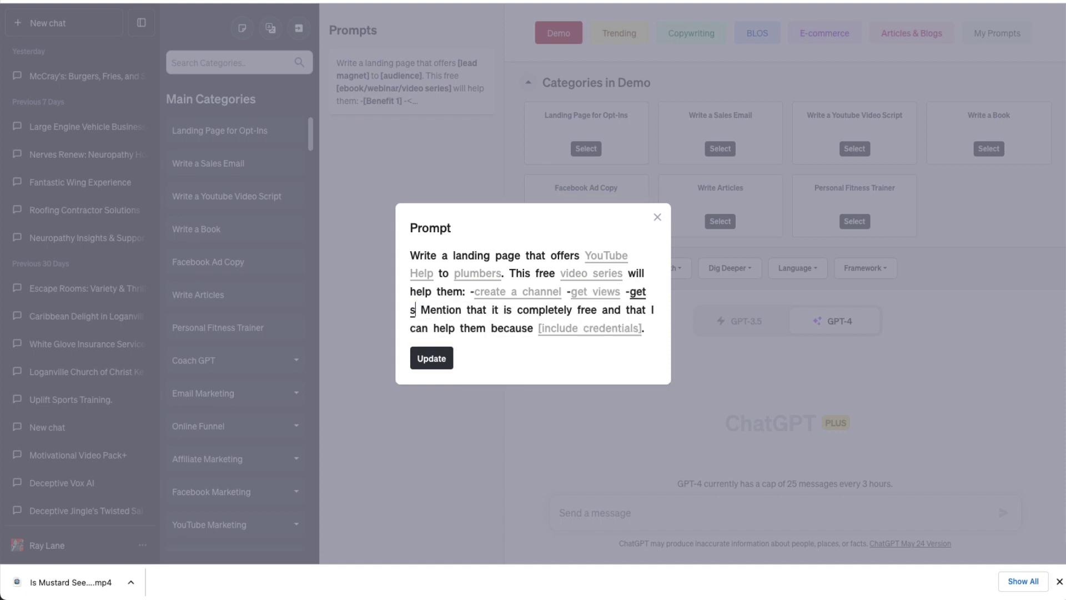
type("ubscri")
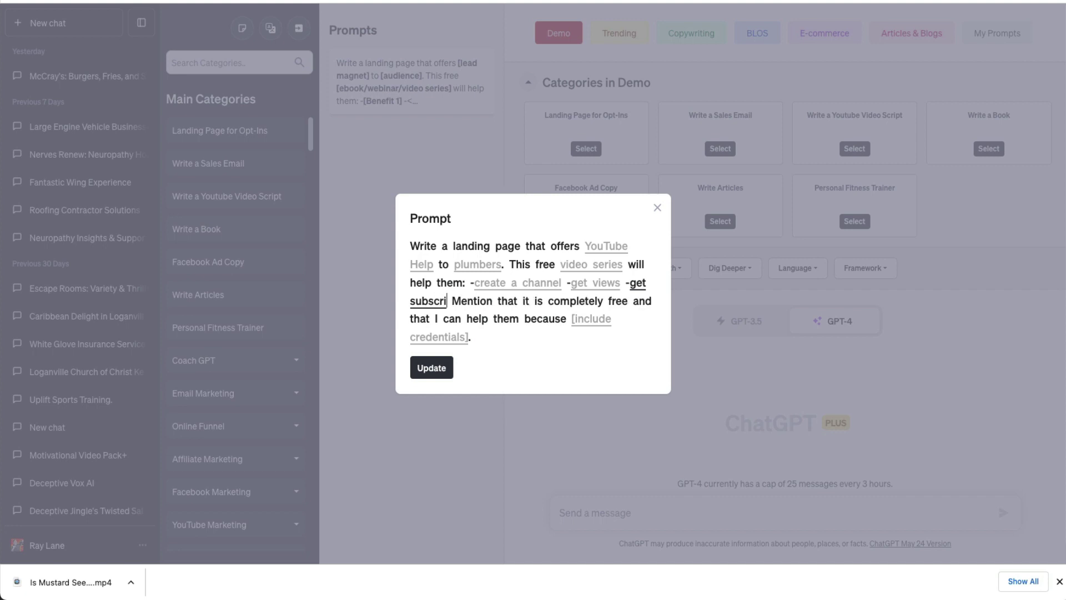
type("bers")
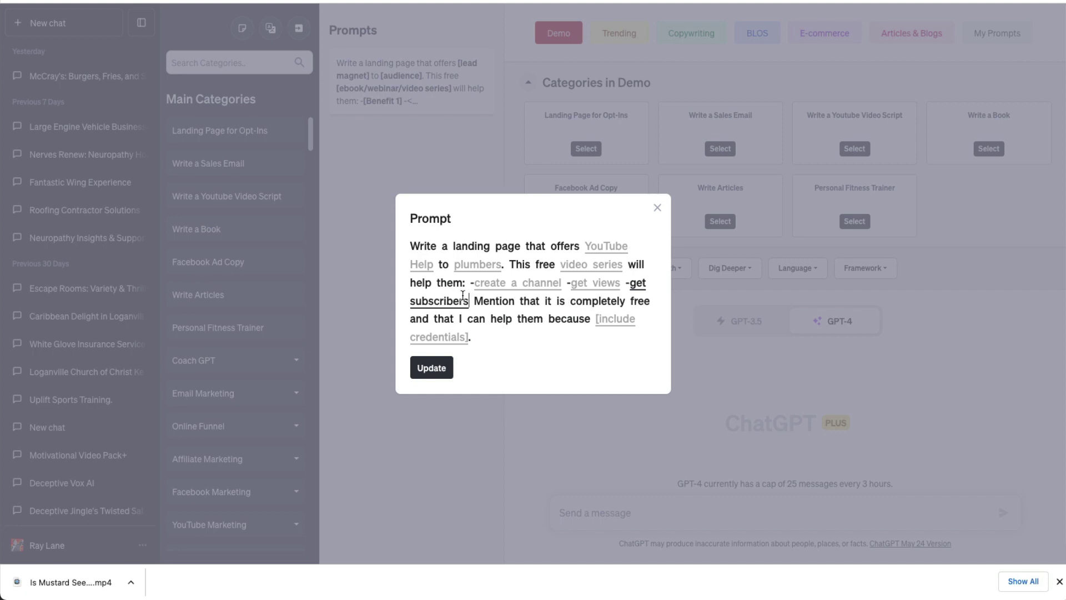
- Set the prompt's credentials to "i am a warlord" and submit the completed landing page prompt to ChatGPT
left_click(602, 315)
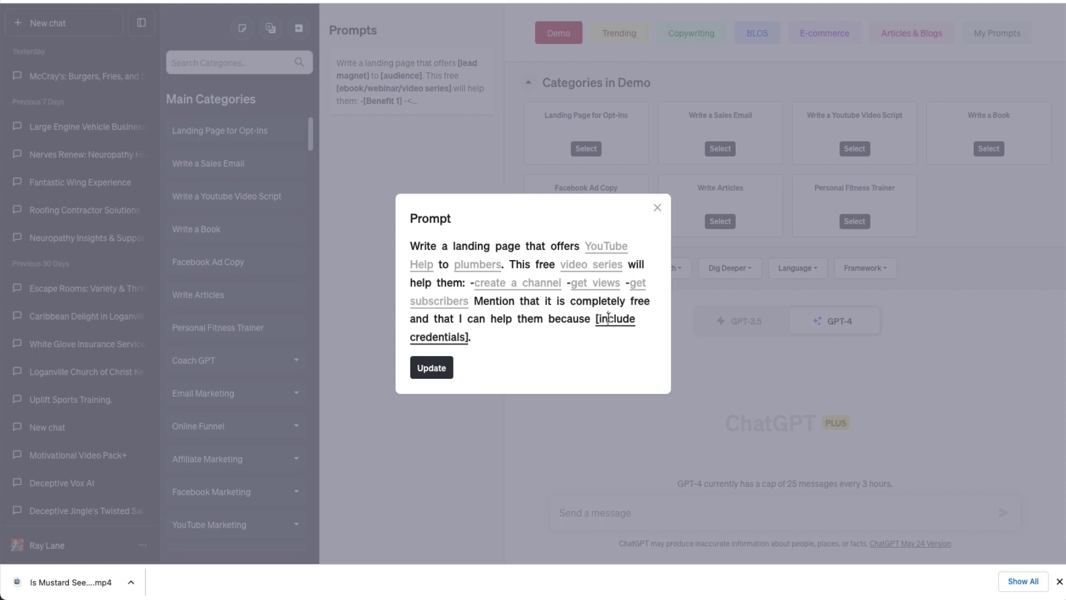
type("i")
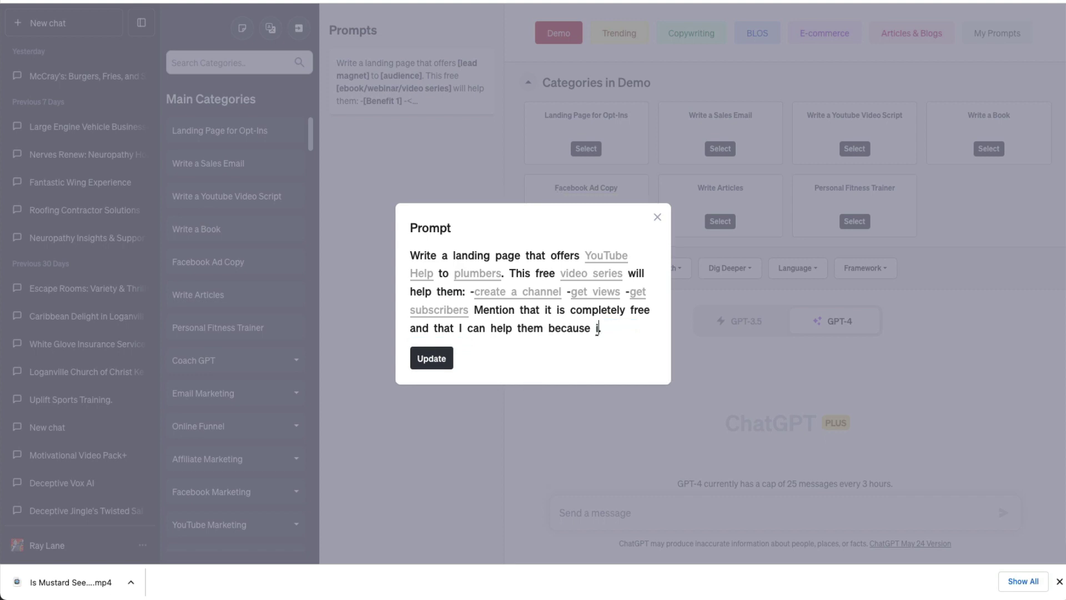
type(" am a warlord")
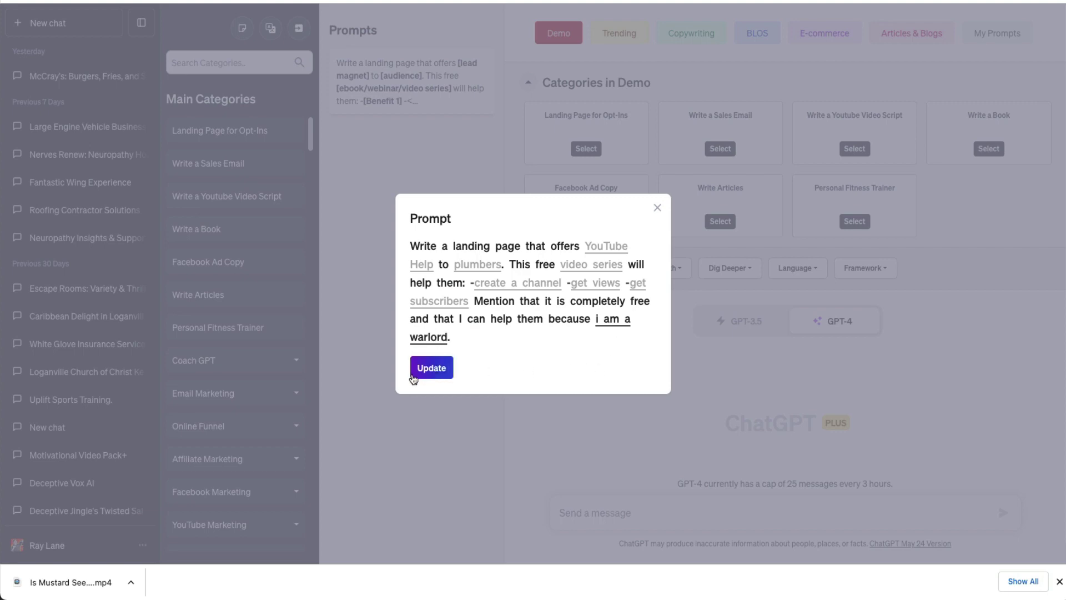
left_click(423, 370)
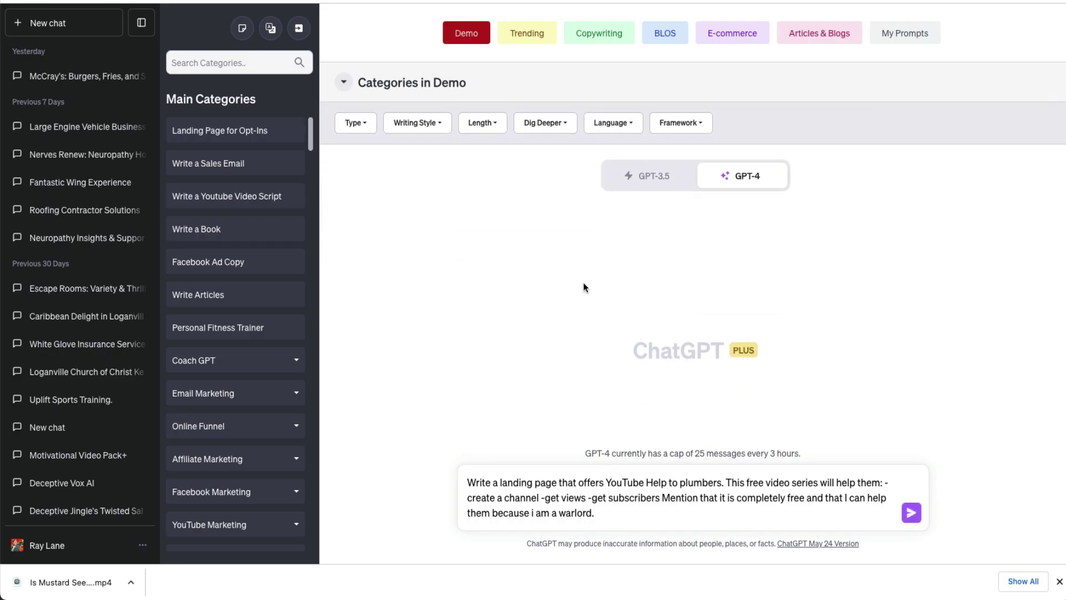
key("Return")
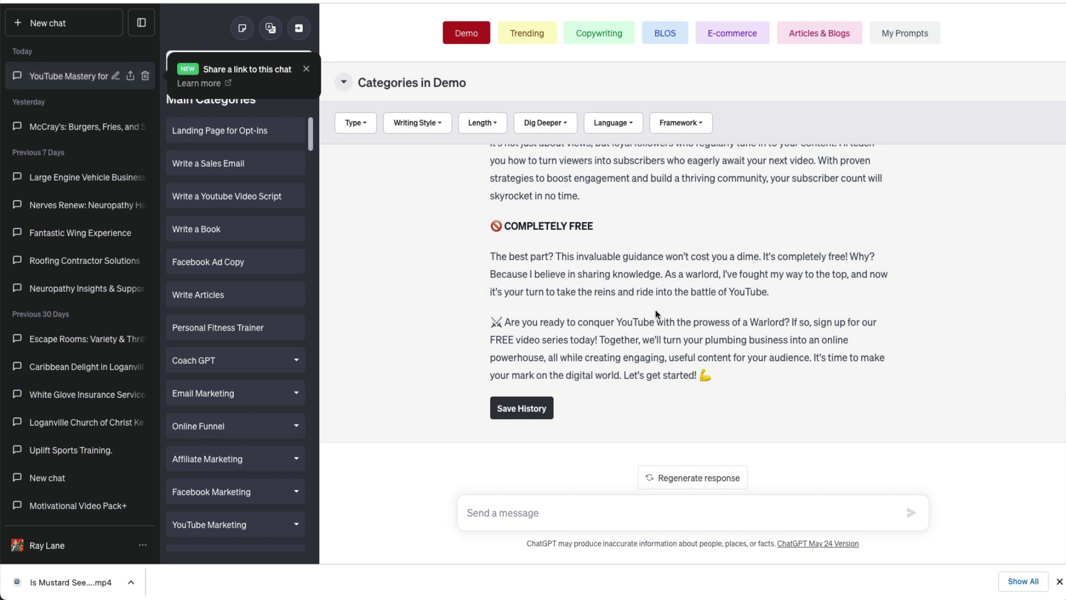
- Save the generated landing page response to the history of the Ray The Video Guy workspace
left_click(526, 408)
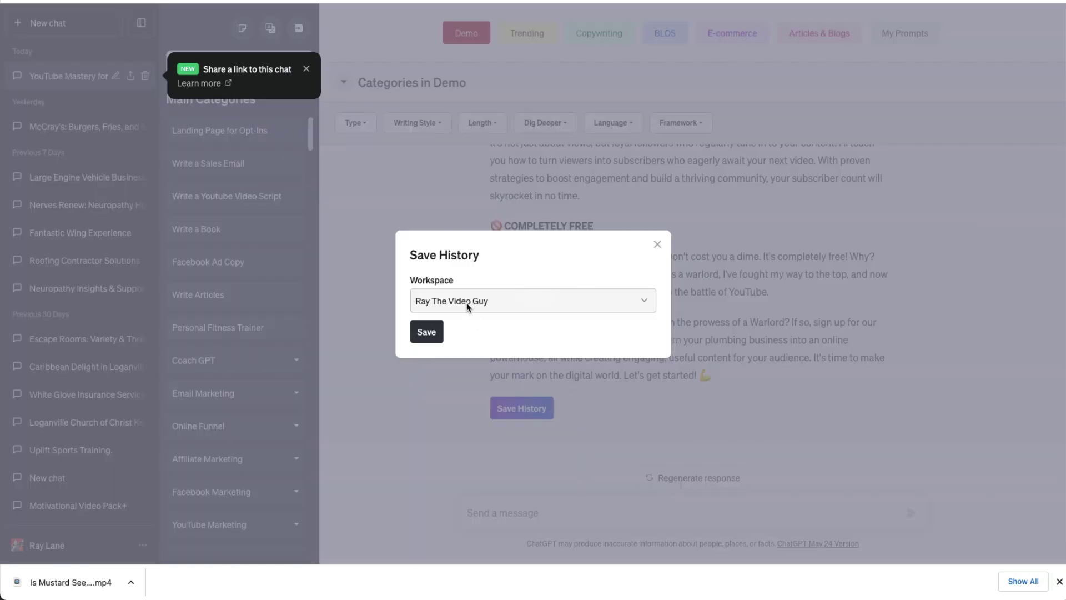
left_click(468, 301)
left_click(429, 332)
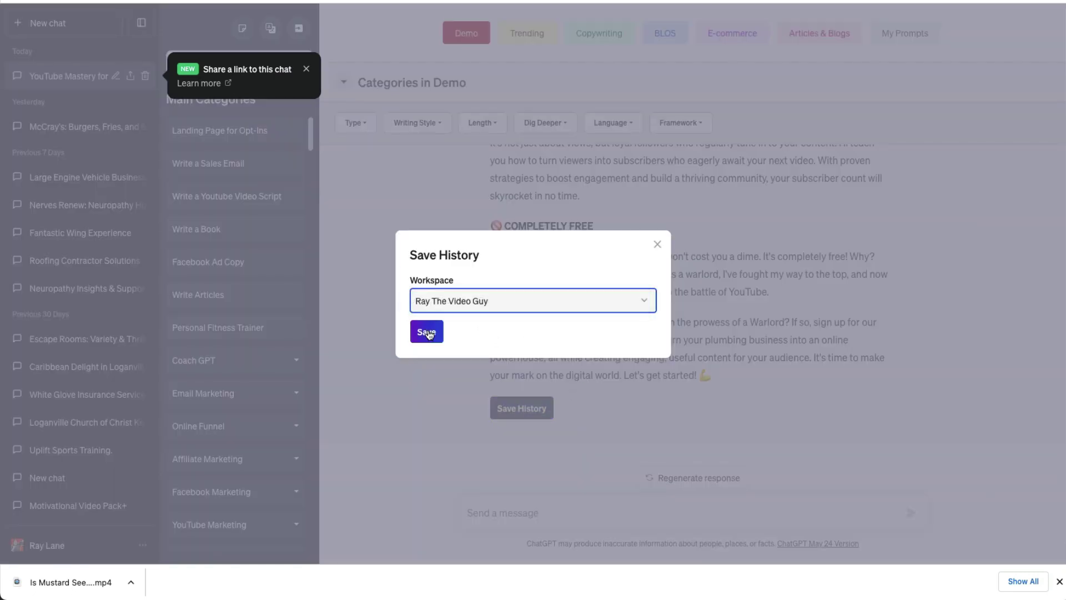
left_click(428, 332)
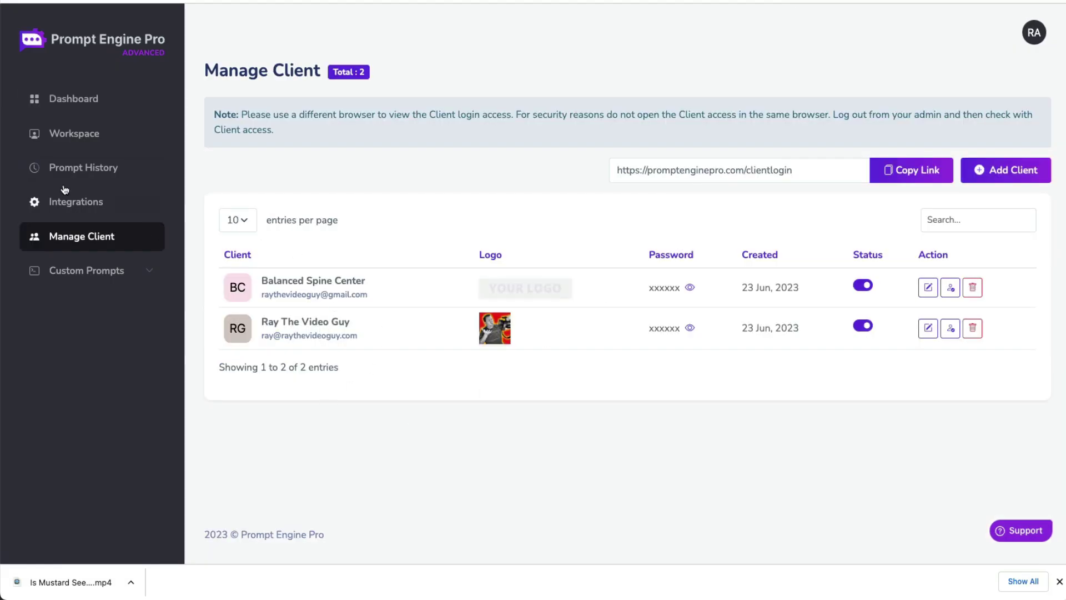
- Switch to Prompt Engine Pro and open the prompt history of the Ray The Video Guy workspace
left_click(66, 133)
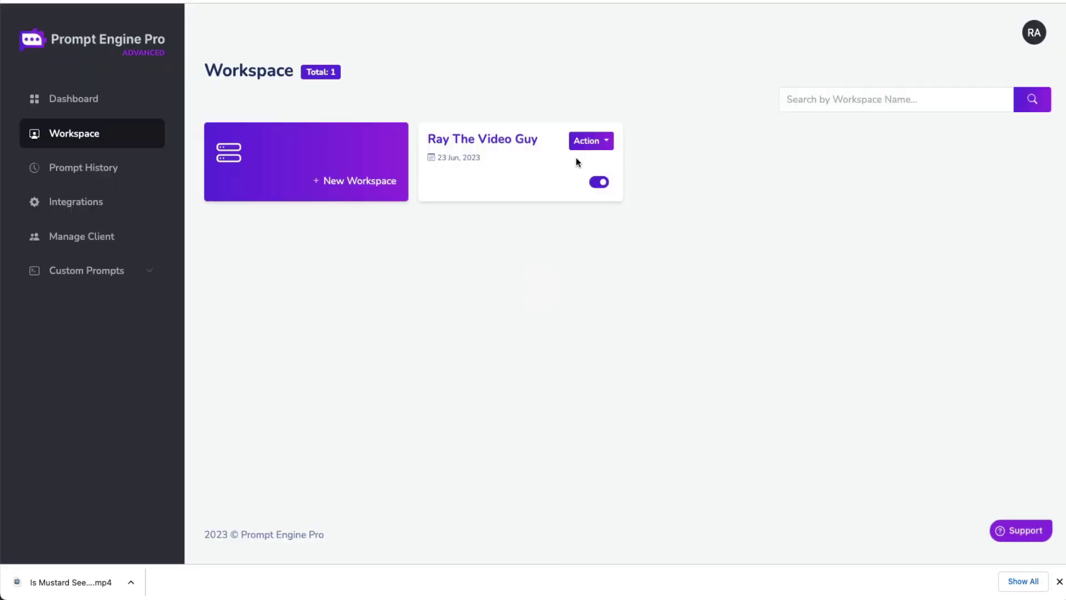
left_click(588, 140)
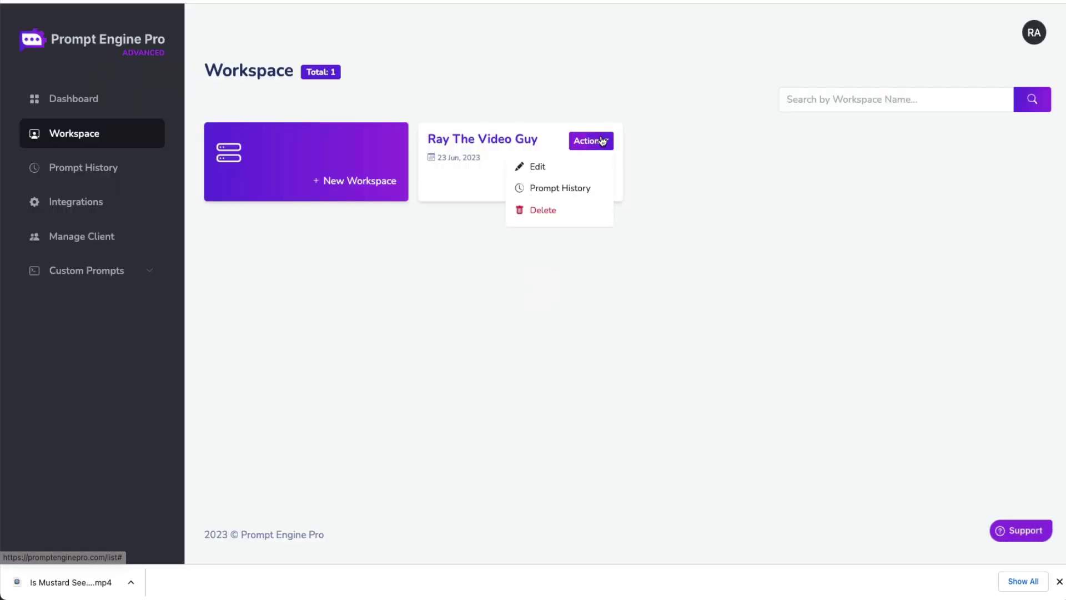
left_click(556, 188)
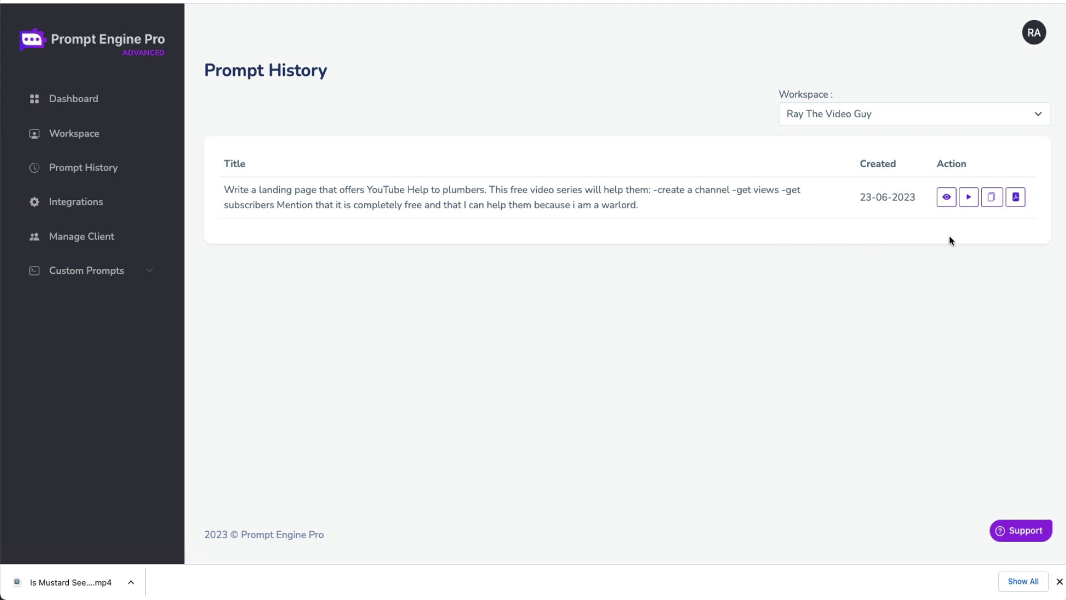
- Open the recording page of the saved landing page prompt and look through its response text
left_click(968, 198)
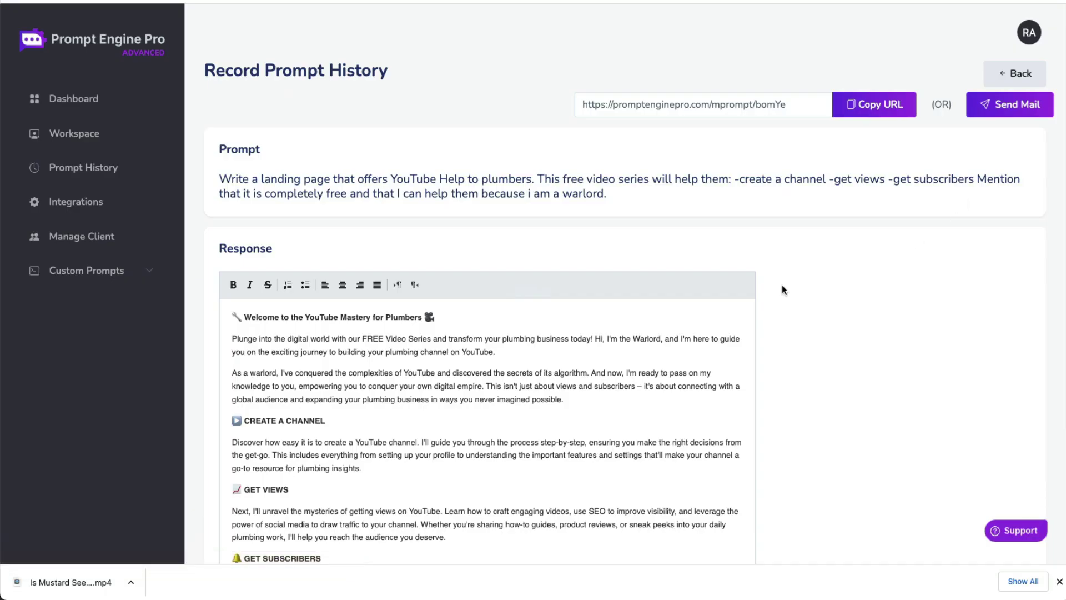
scroll(392, 343, "down", 5)
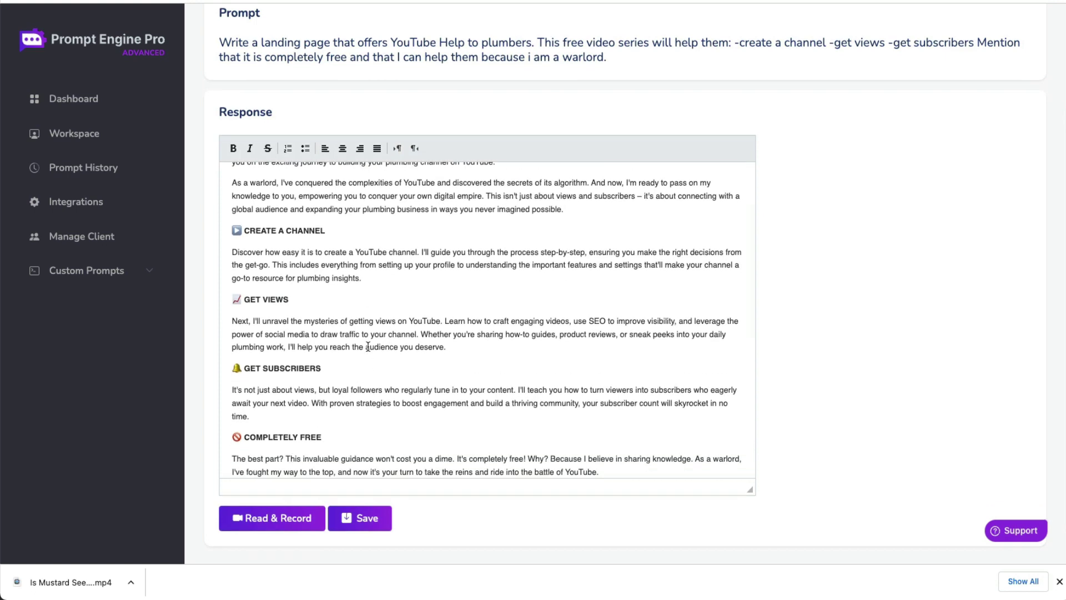
scroll(419, 424, "up", 1)
scroll(475, 531, "down", 1)
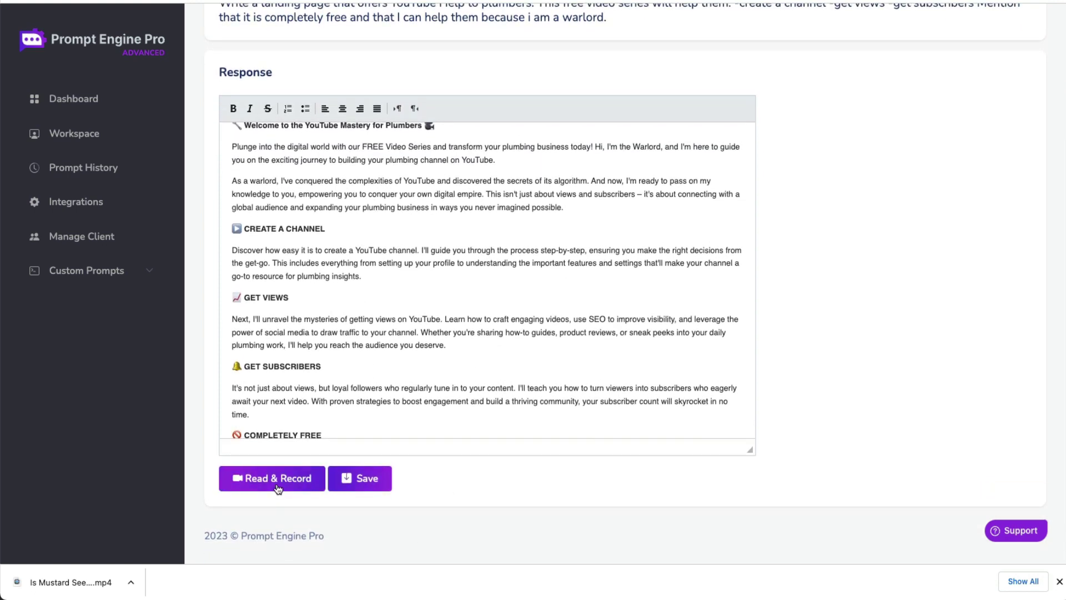
- Preview the response in the Read & Record teleprompter with camera and microphone access allowed, and return to the response text
left_click(274, 481)
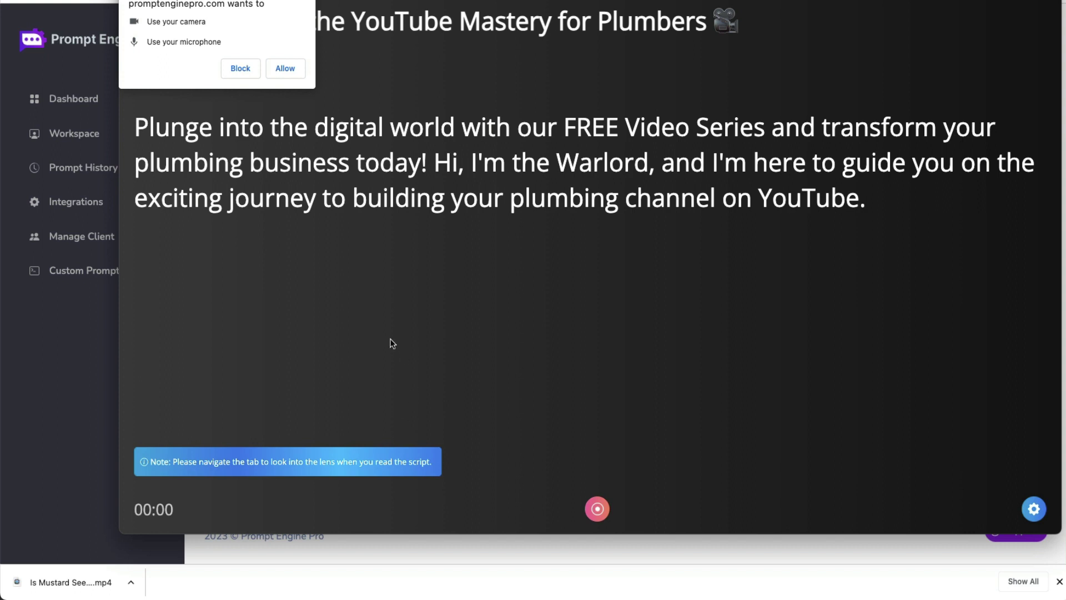
left_click(278, 69)
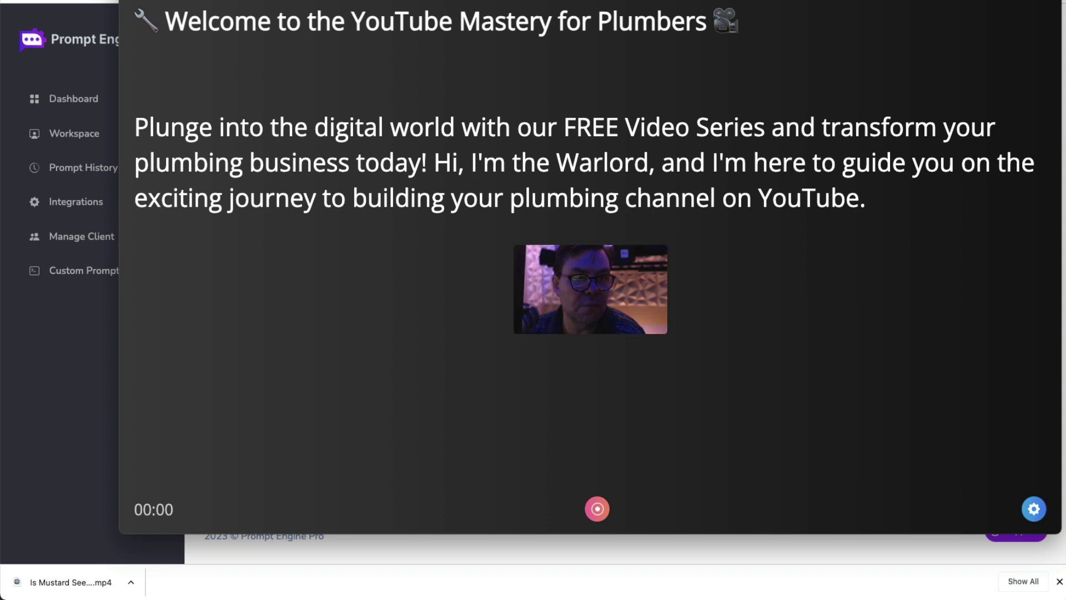
key("Escape")
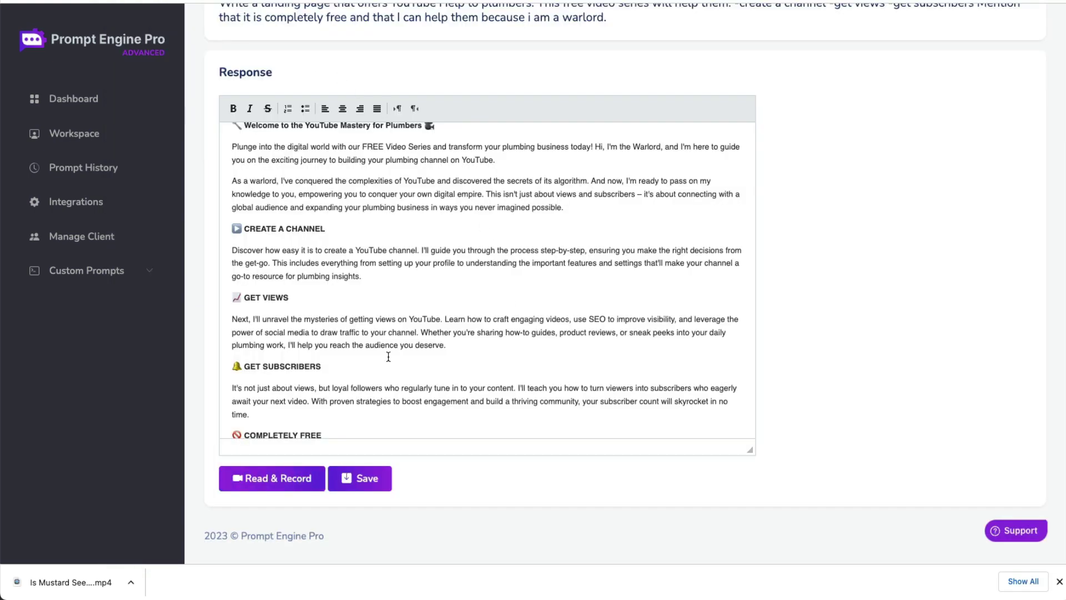
scroll(416, 293, "down", 3)
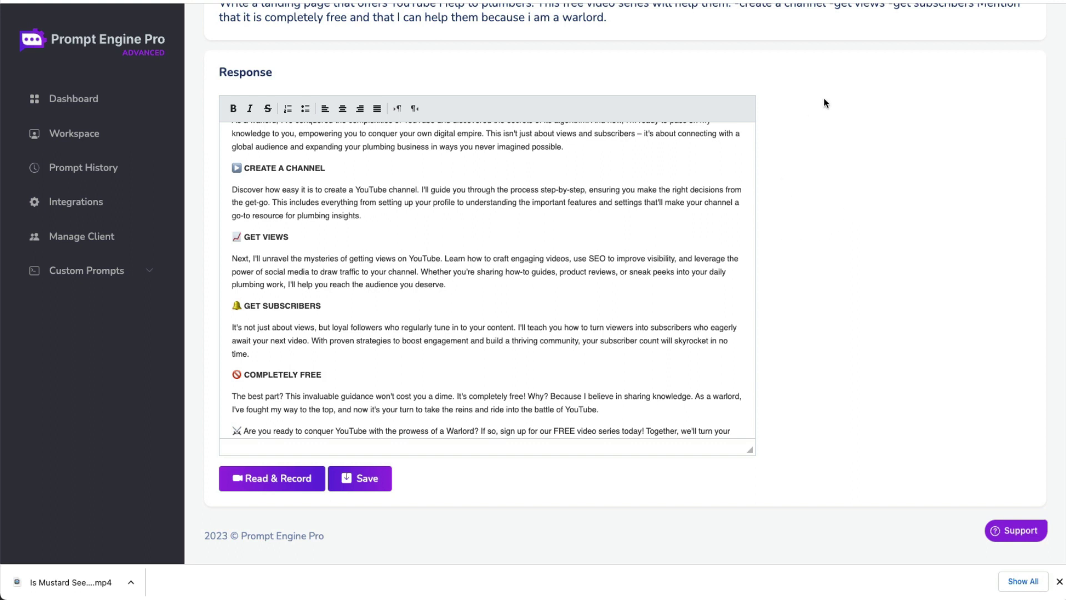
scroll(824, 98, "up", 3)
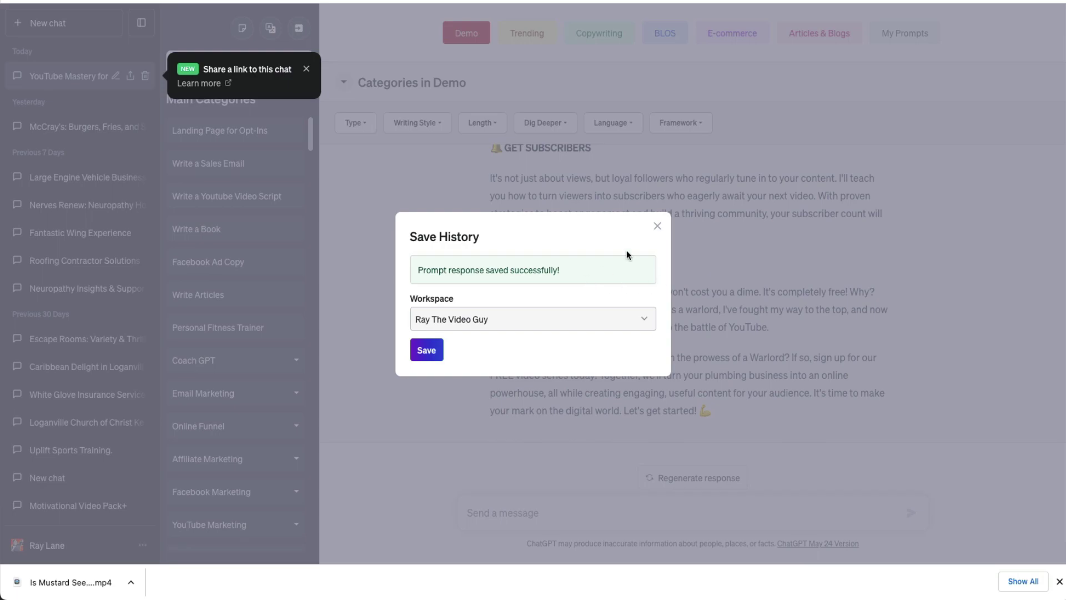
- Switch to ChatGPT, close the Save History dialog and look through the main prompt categories
left_click(658, 226)
scroll(284, 210, "down", 5)
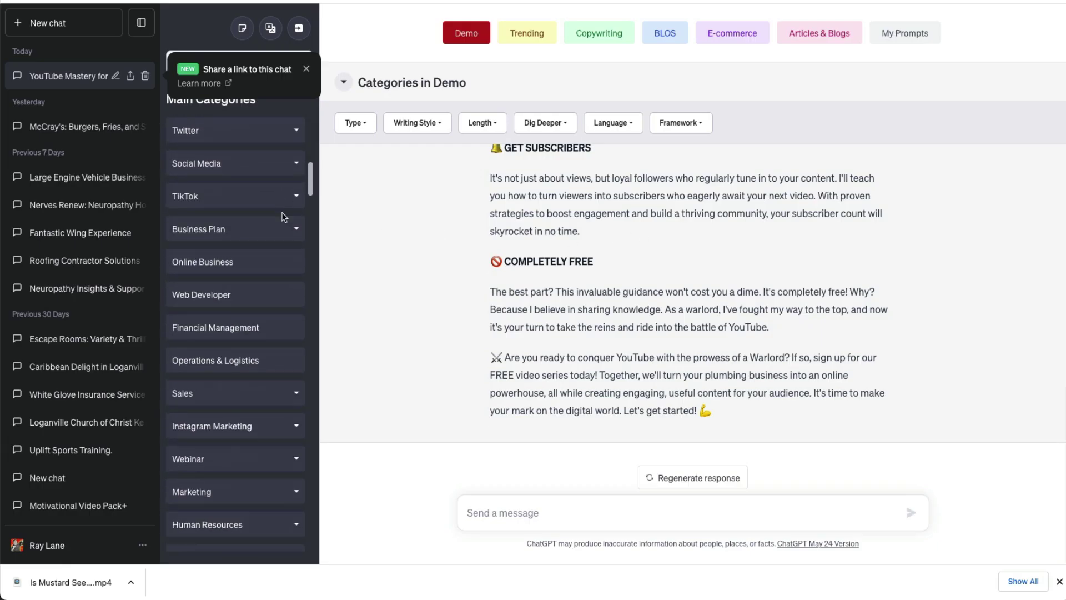
scroll(284, 216, "up", 10)
scroll(284, 217, "down", 10)
scroll(283, 216, "up", 8)
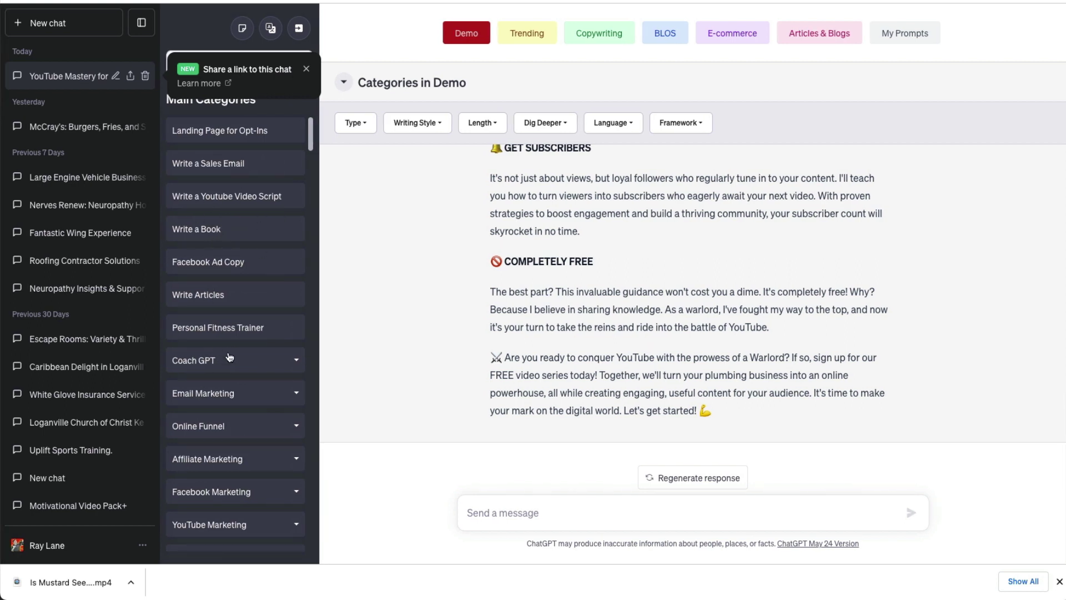
scroll(230, 357, "down", 12)
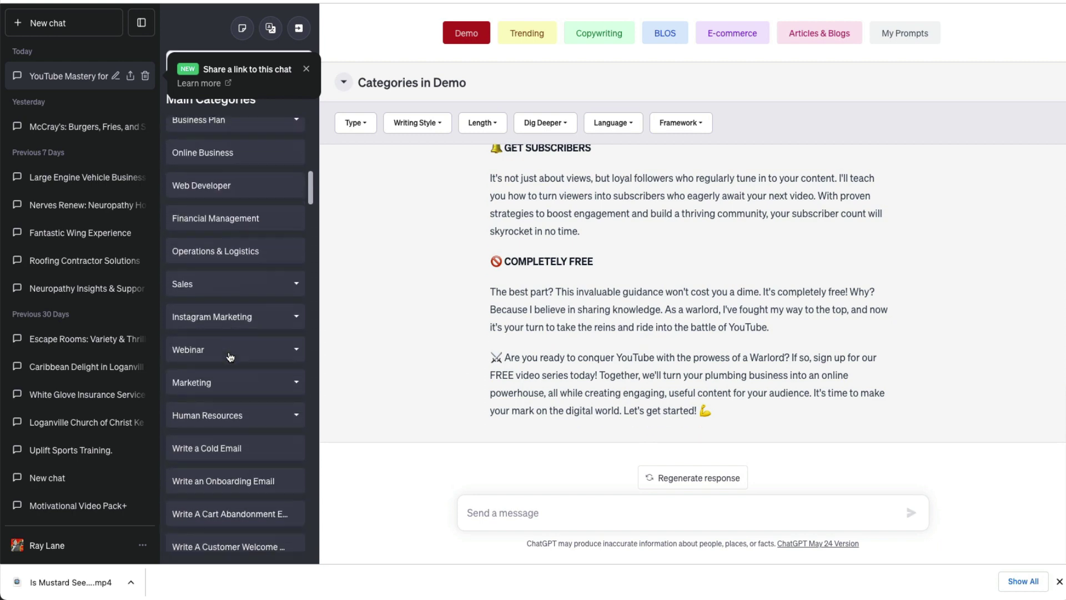
scroll(230, 357, "up", 12)
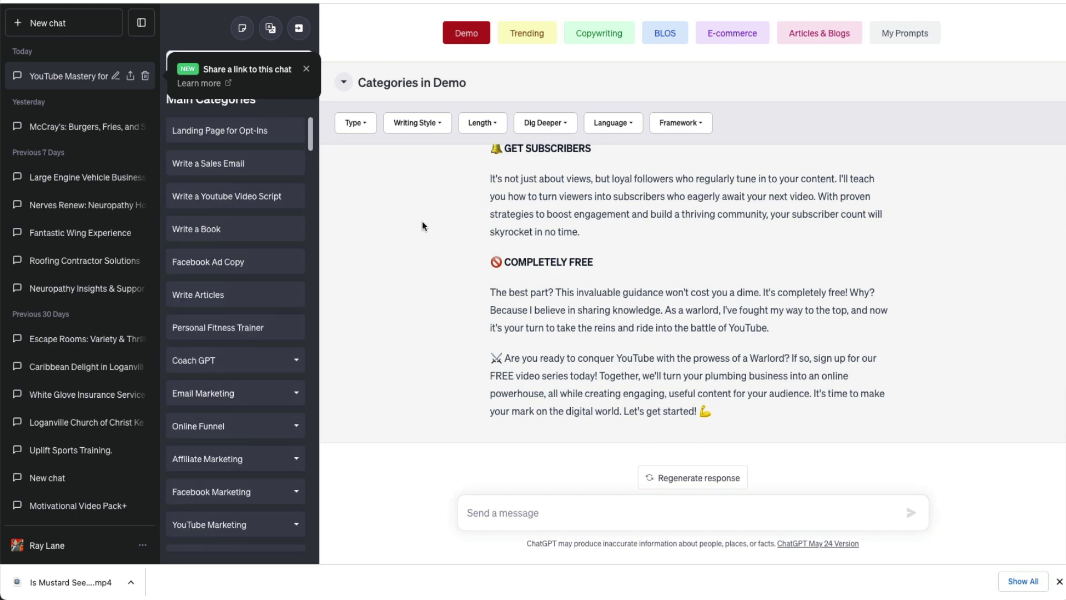
- Examine the Type, Writing Style, Length, Dig Deeper, Language and Framework options for prompts
scroll(422, 221, "up", 10)
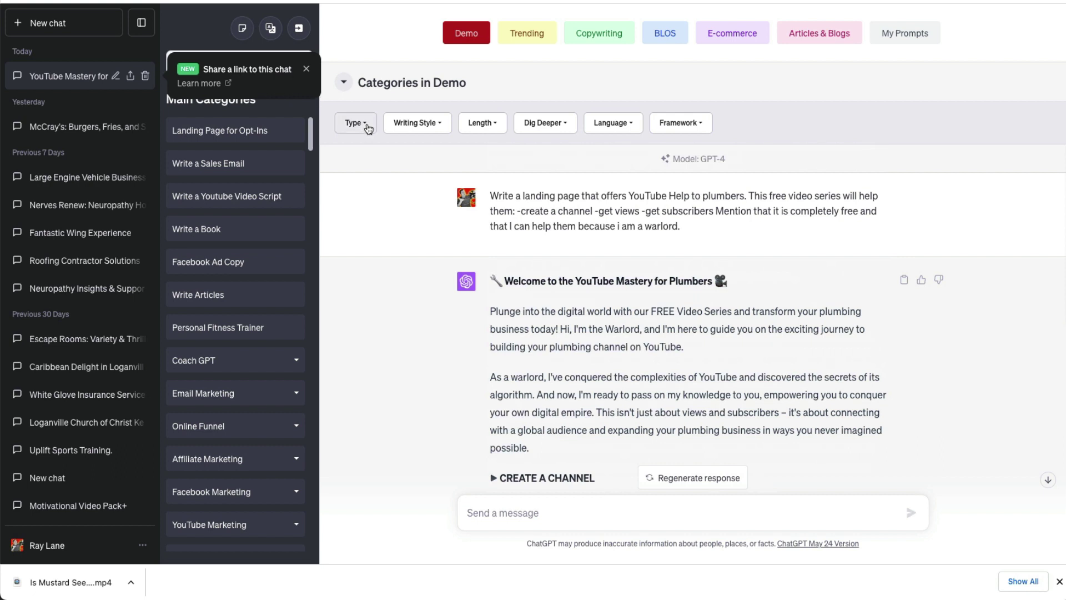
left_click(366, 124)
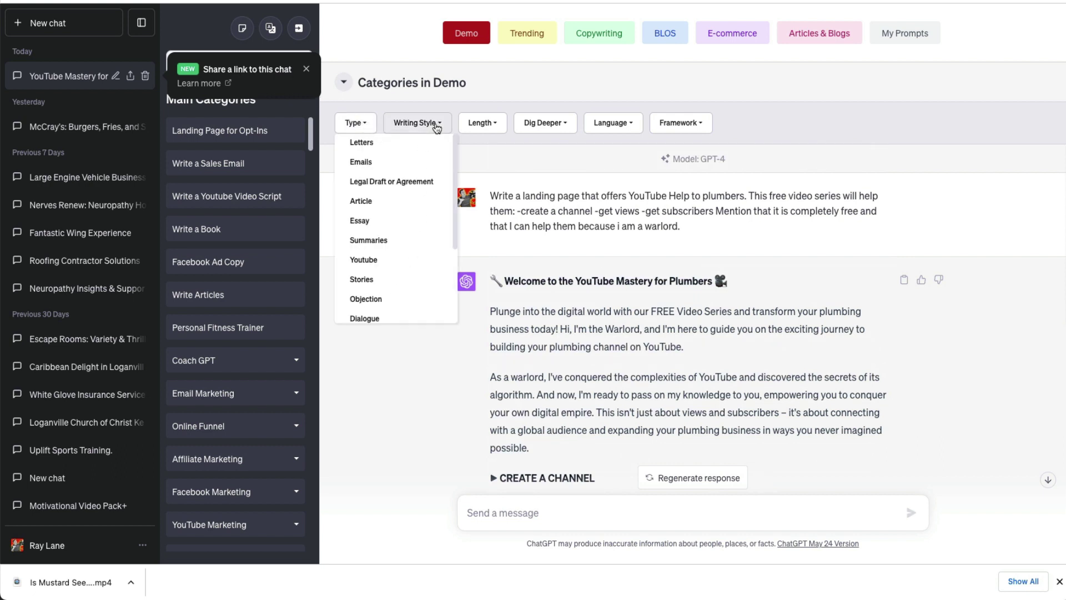
left_click(435, 124)
left_click(481, 123)
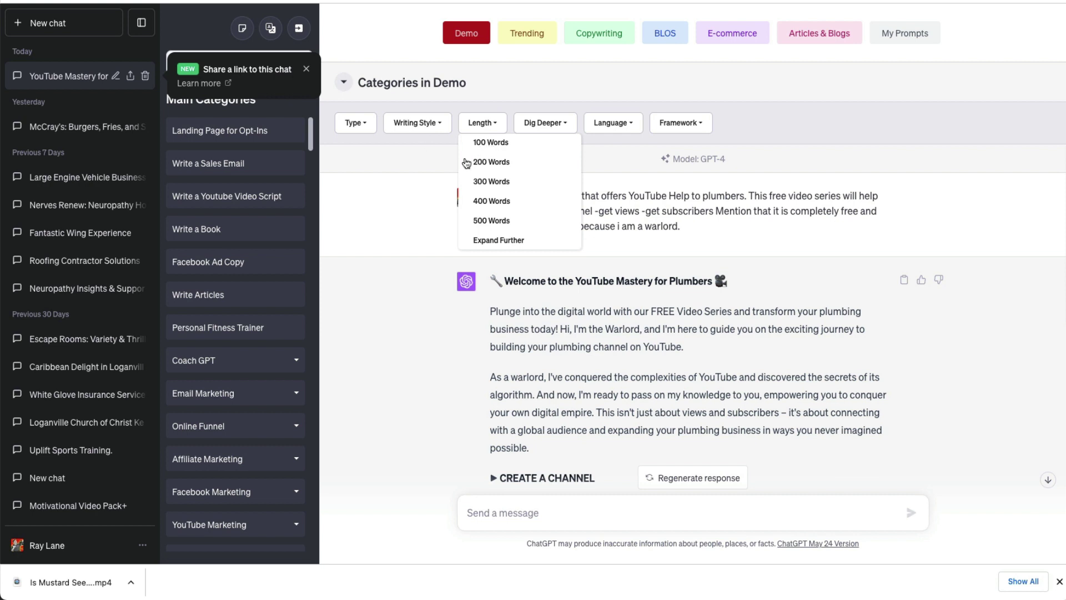
left_click(422, 201)
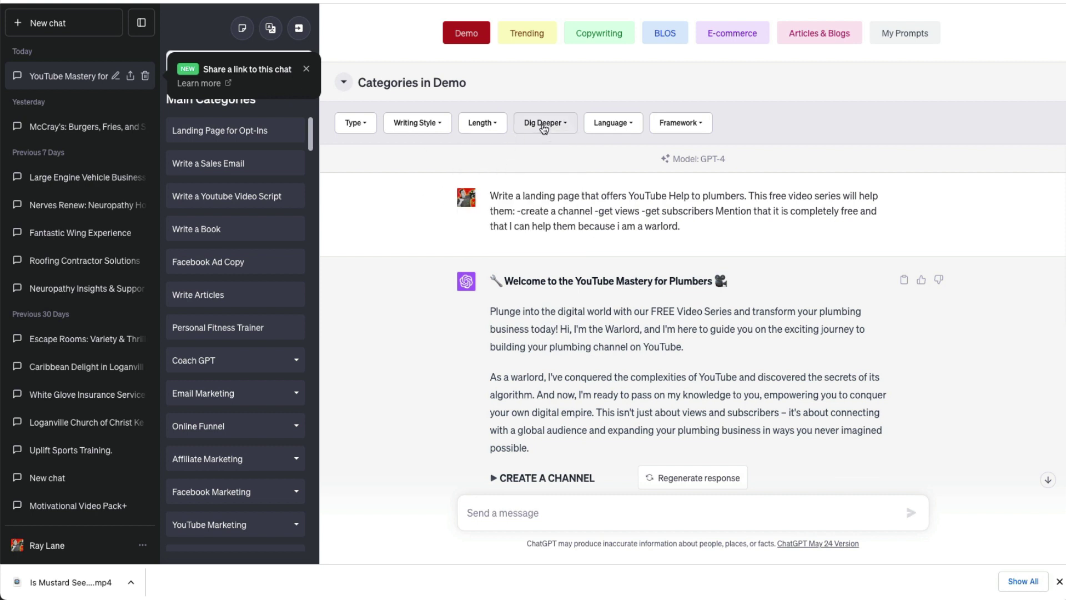
left_click(547, 131)
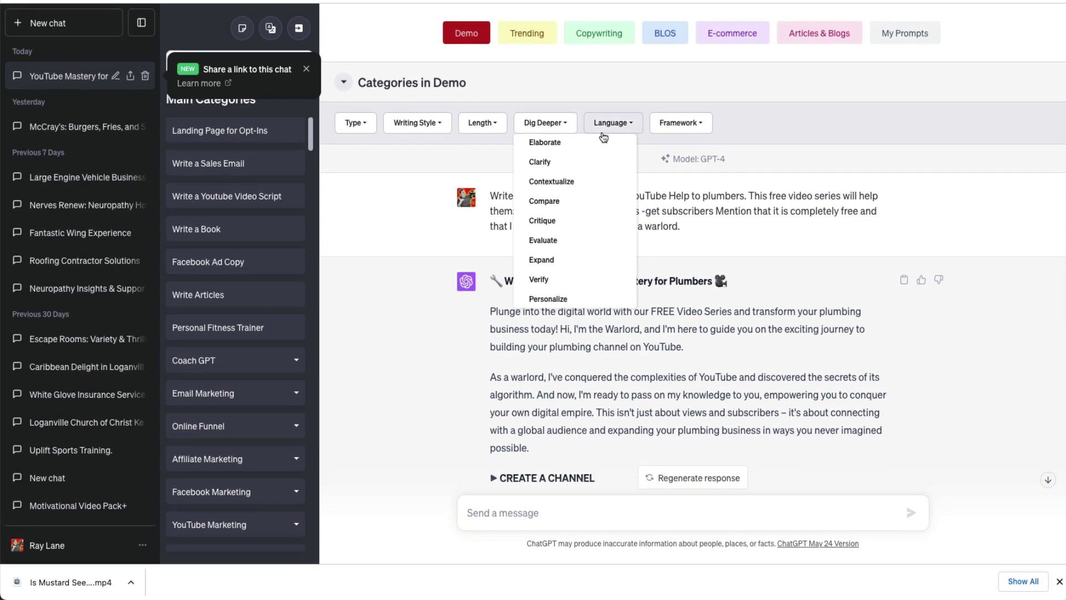
left_click(608, 121)
left_click(709, 124)
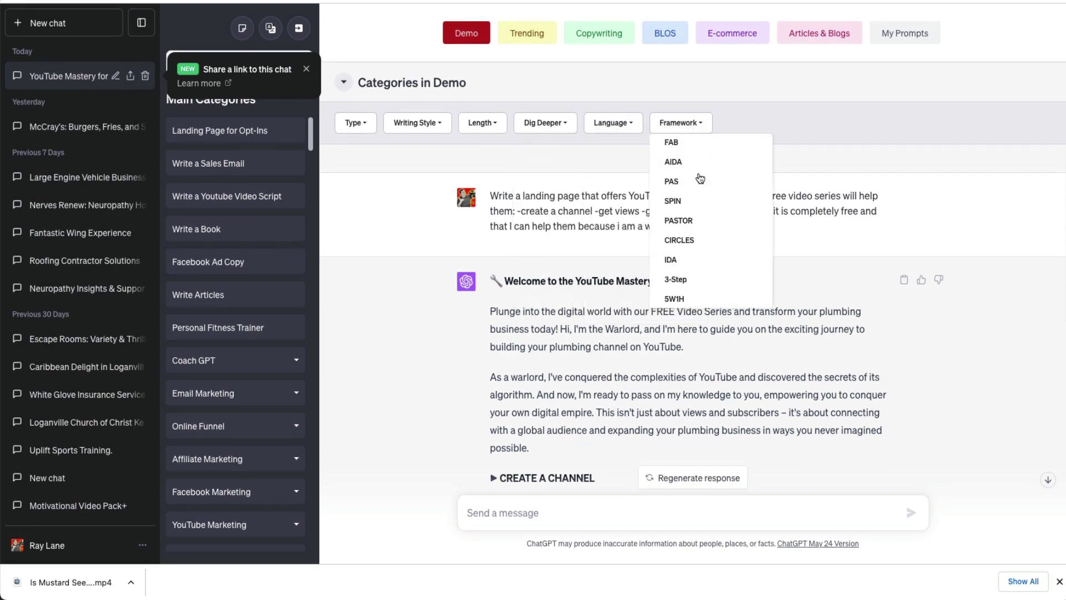
left_click(750, 96)
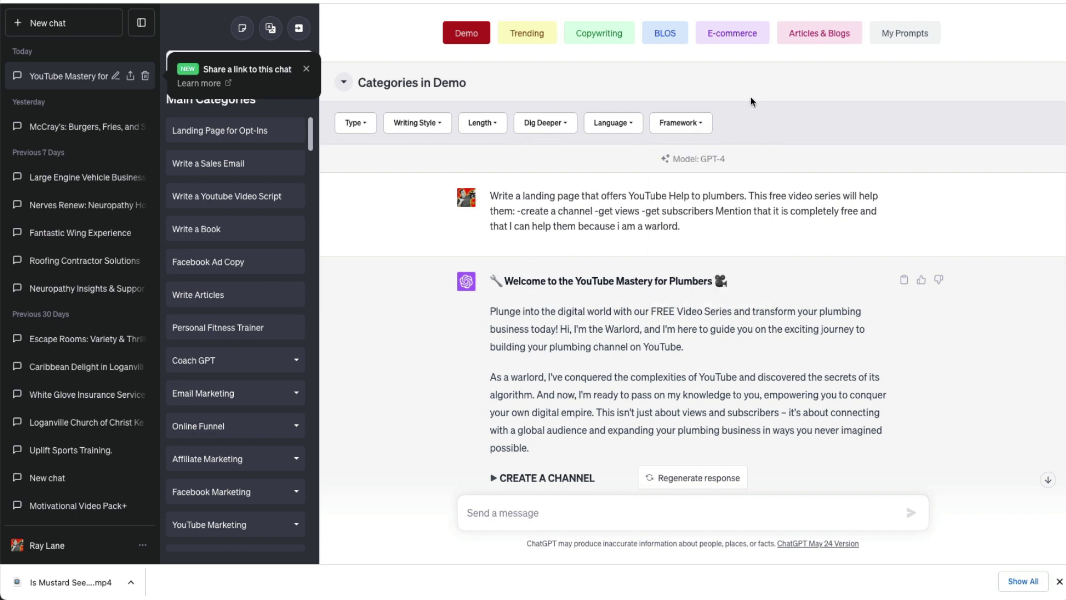
- Read through the generated landing page copy for plumbers in the chat
scroll(528, 338, "down", 6)
scroll(528, 337, "down", 4)
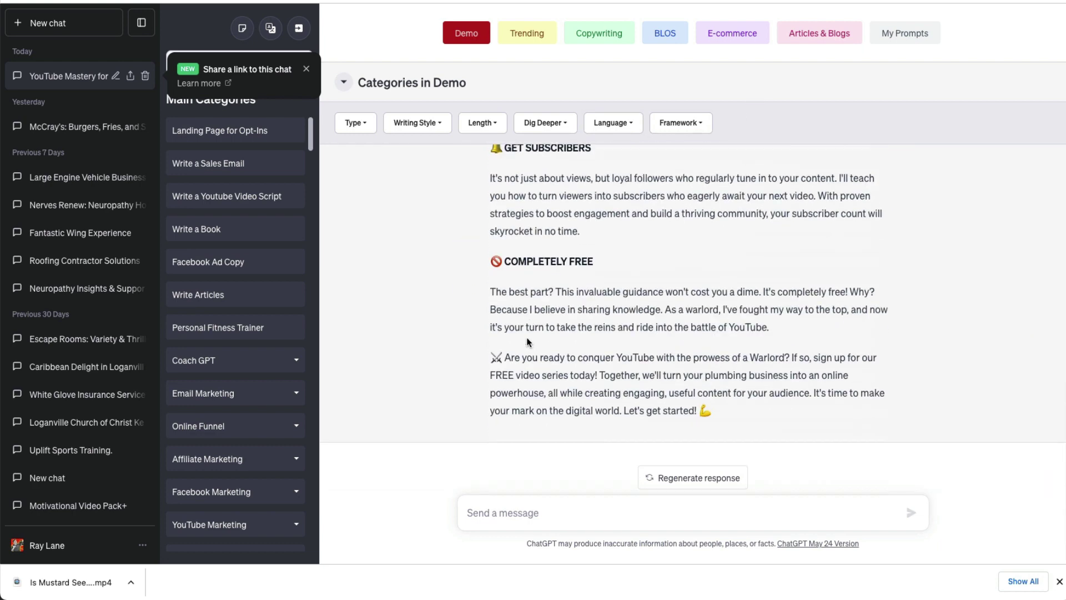
scroll(400, 299, "up", 3)
scroll(401, 295, "up", 5)
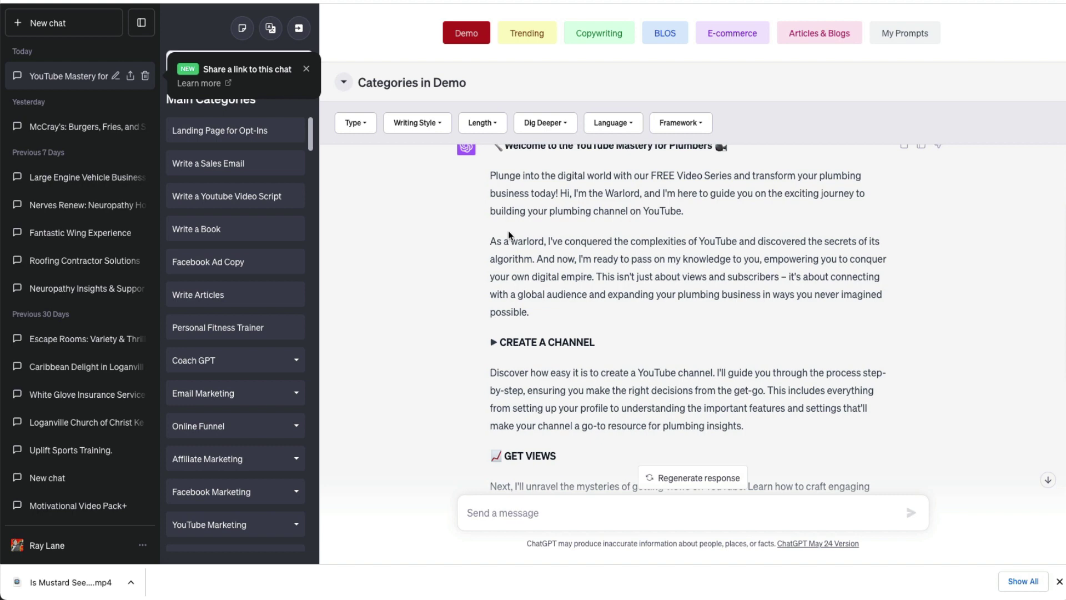
scroll(507, 231, "down", 2)
scroll(508, 231, "up", 5)
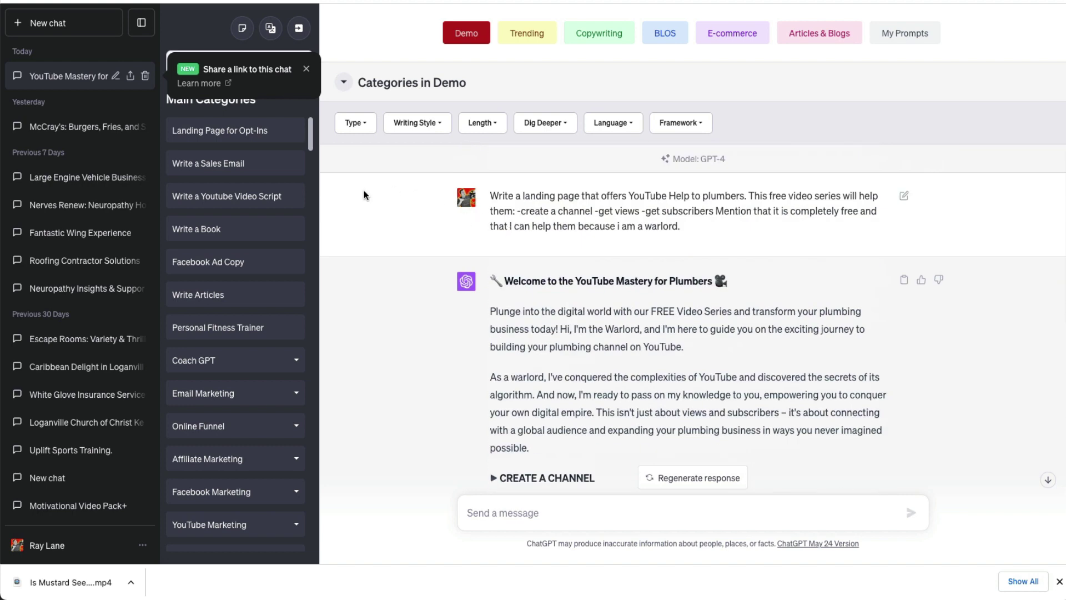